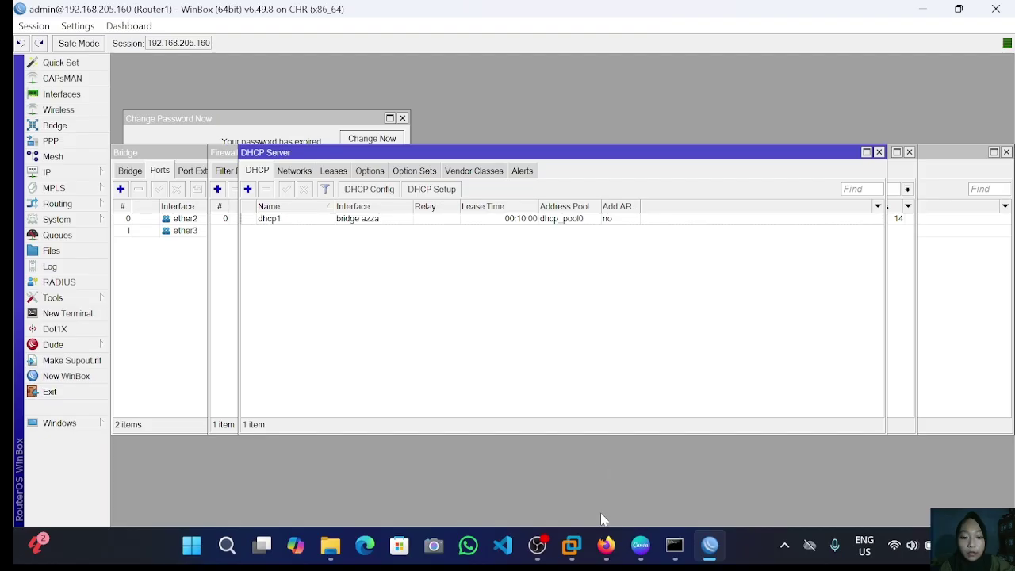
Switch to the Firefox terminal session and request a DHCP address on VPC 2 with ip dhcp.
mouse_move(606, 545)
left_click(635, 498)
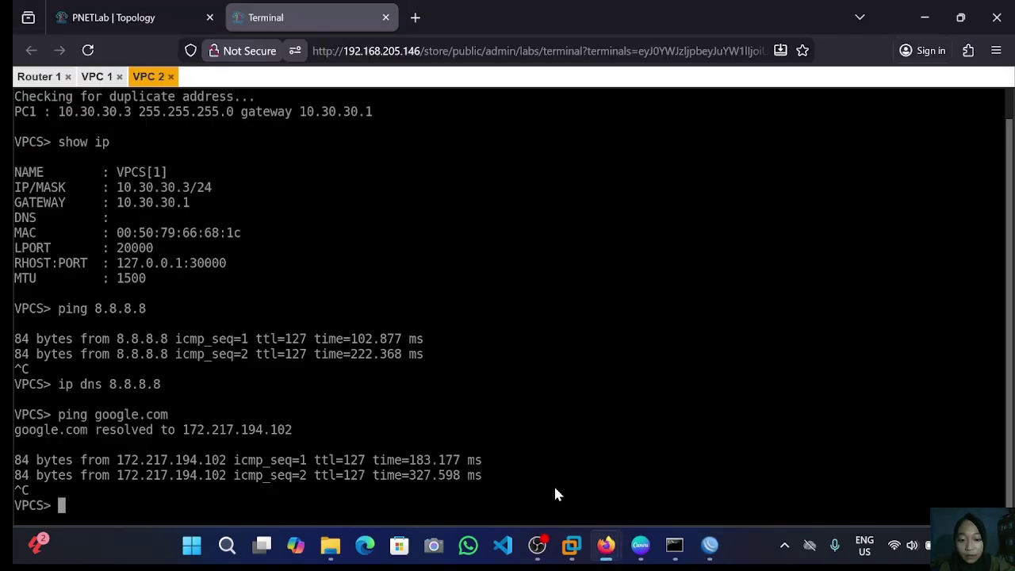
type("i")
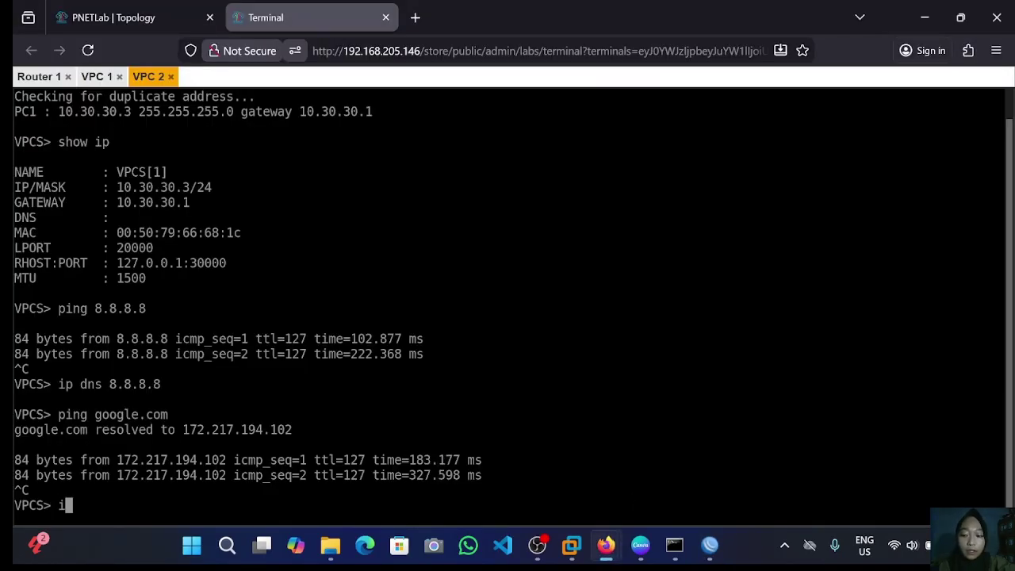
type("p s")
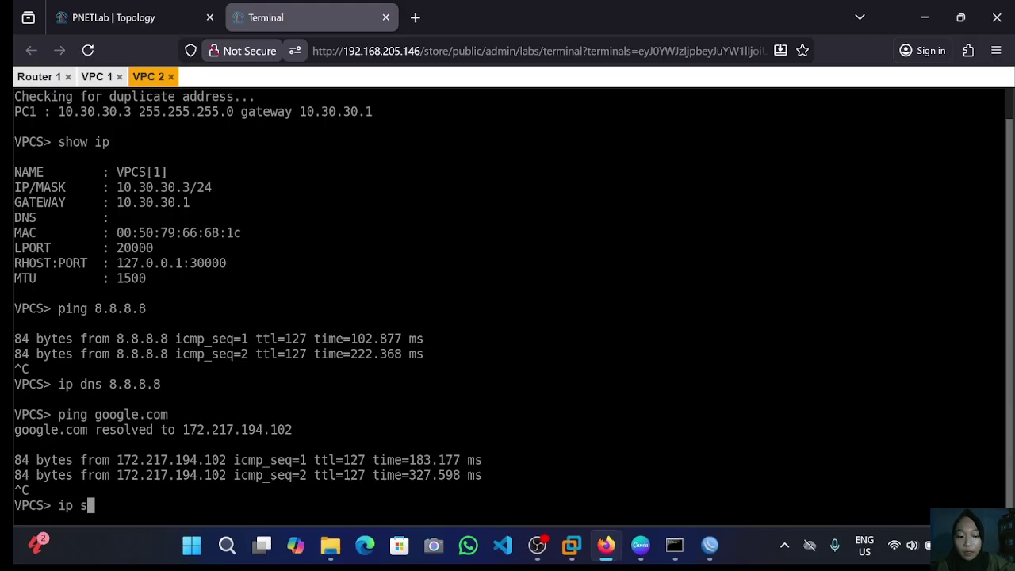
key("BackSpace")
type("dhv")
key("BackSpace")
type("cp")
key("Return")
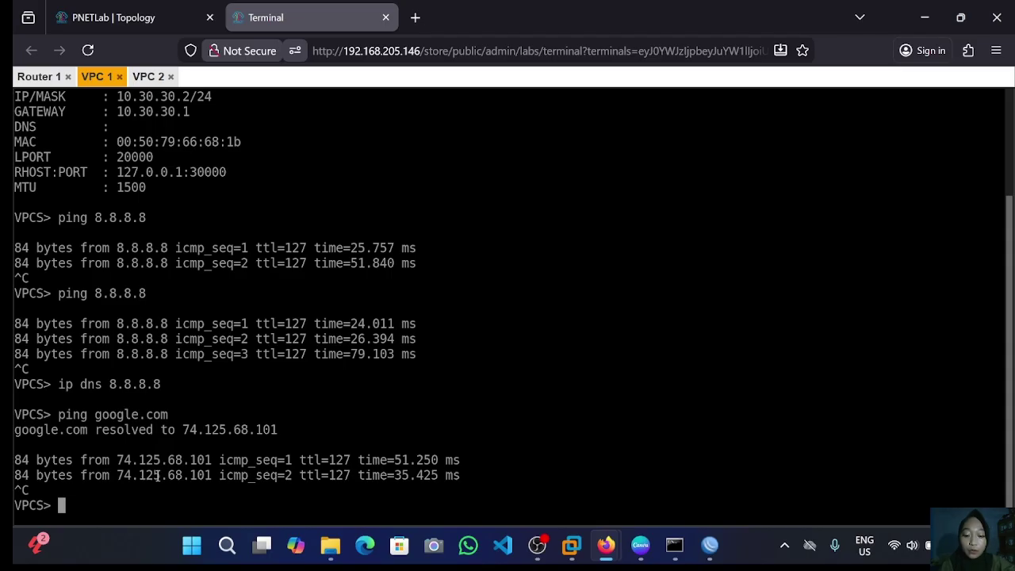
Request an address on VPC 1 with ip dhcp, and list its IP configuration with show ip.
type("ip d")
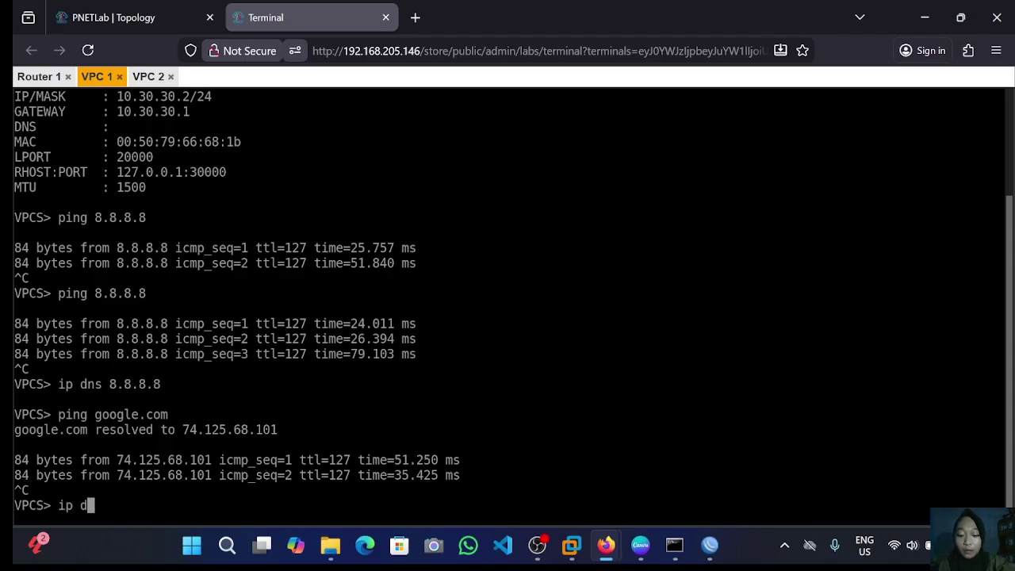
type("hcp")
key("Return")
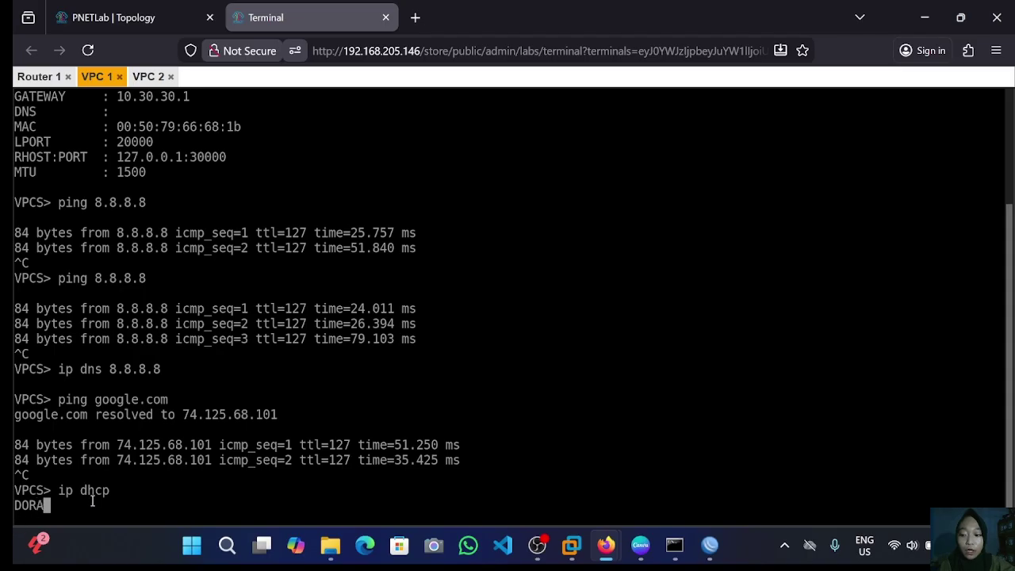
type("show ip")
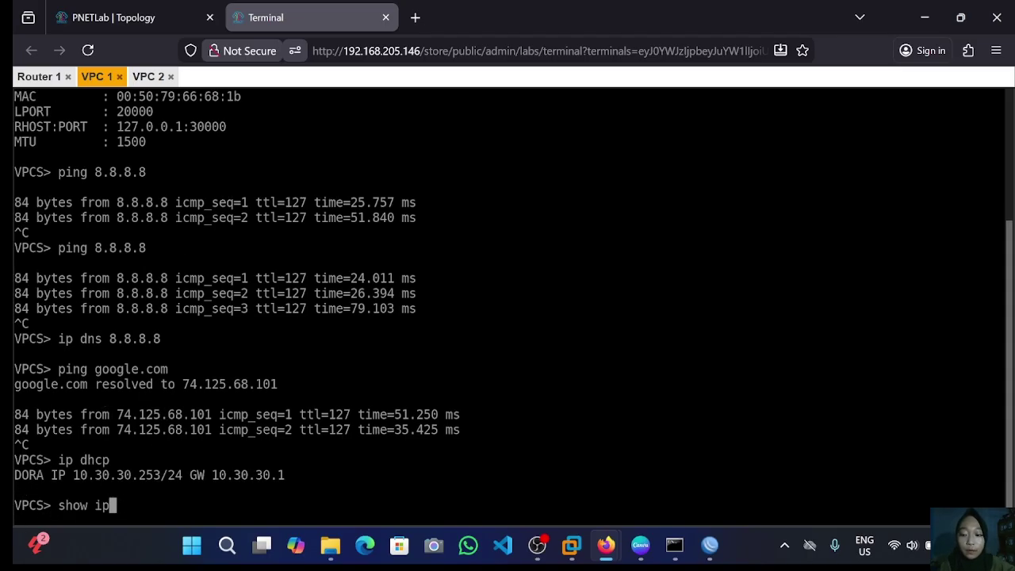
key("Return")
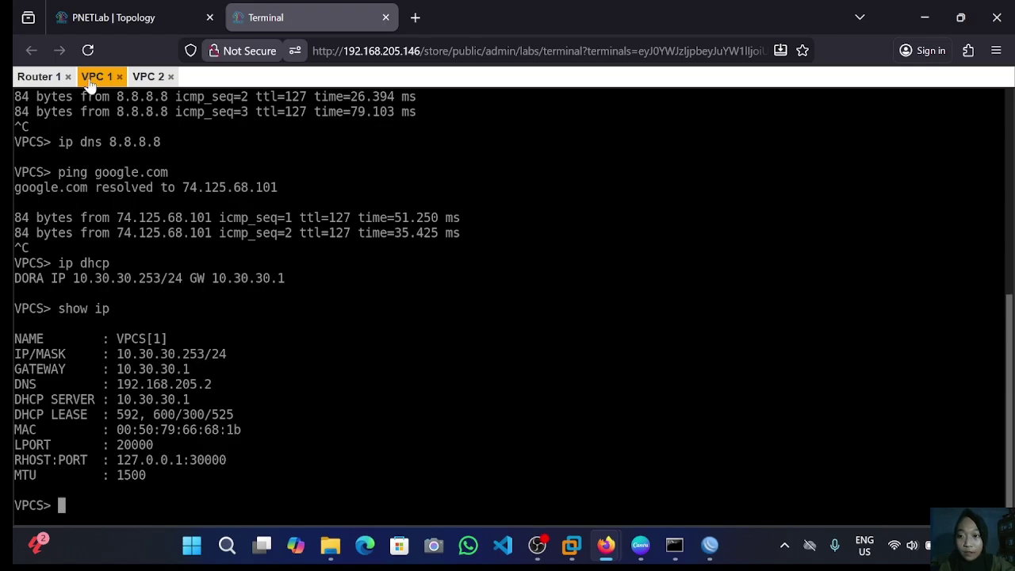
Test VPC 1's internet connectivity by pinging 8.8.8.8, stopping the ping after a few replies.
left_click(151, 77)
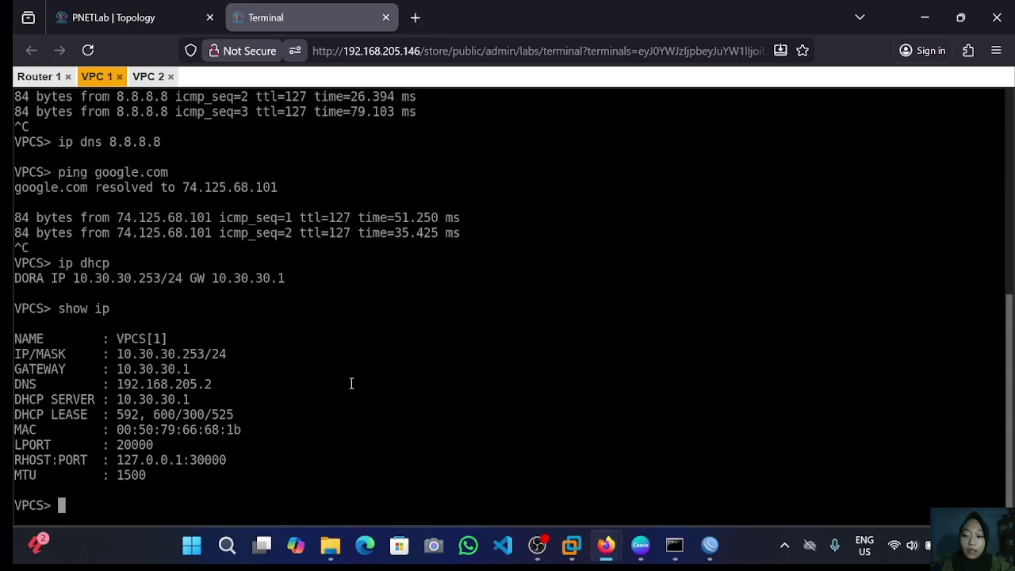
type("p")
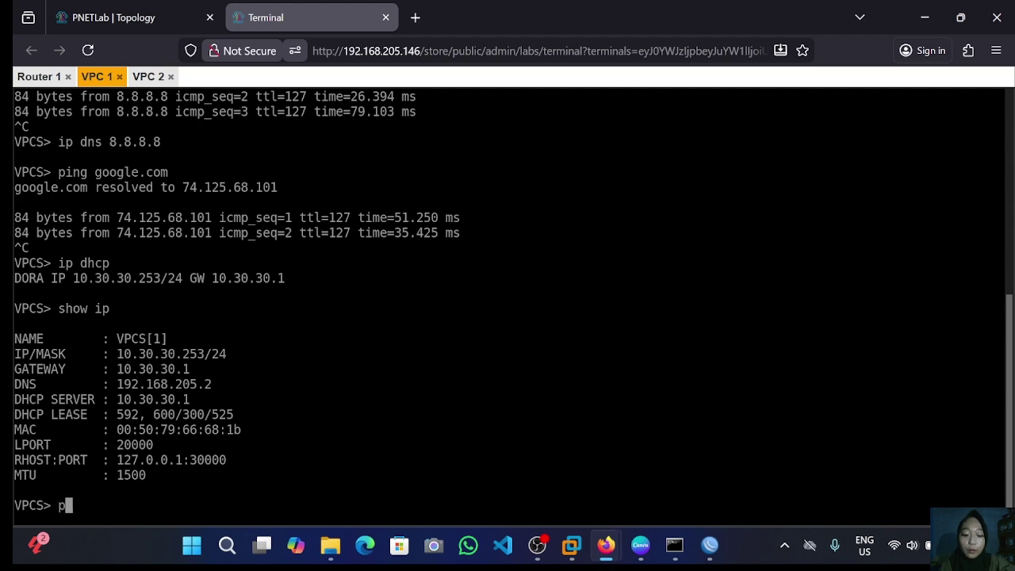
type("ing 8.8.8.8")
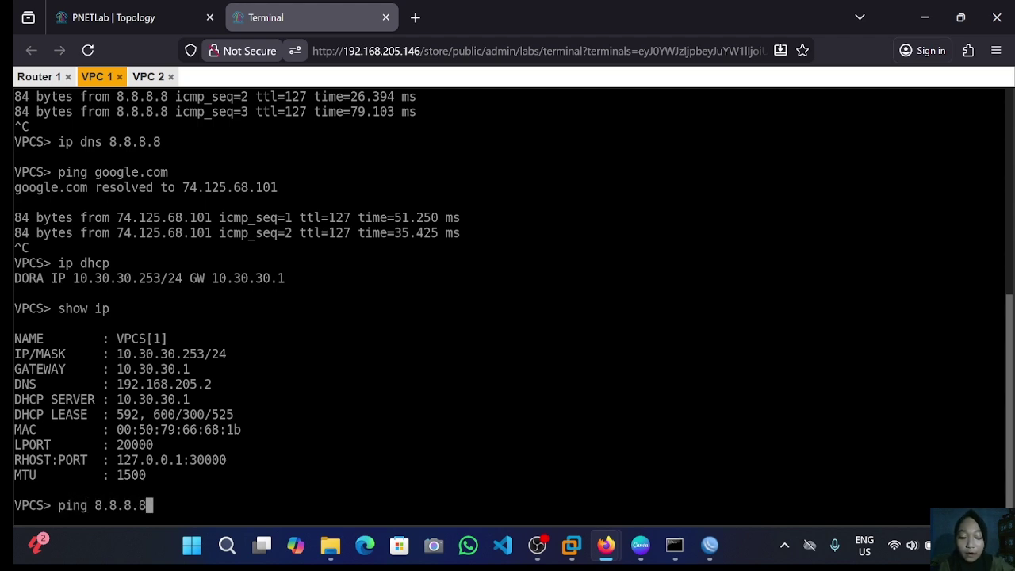
key("Return")
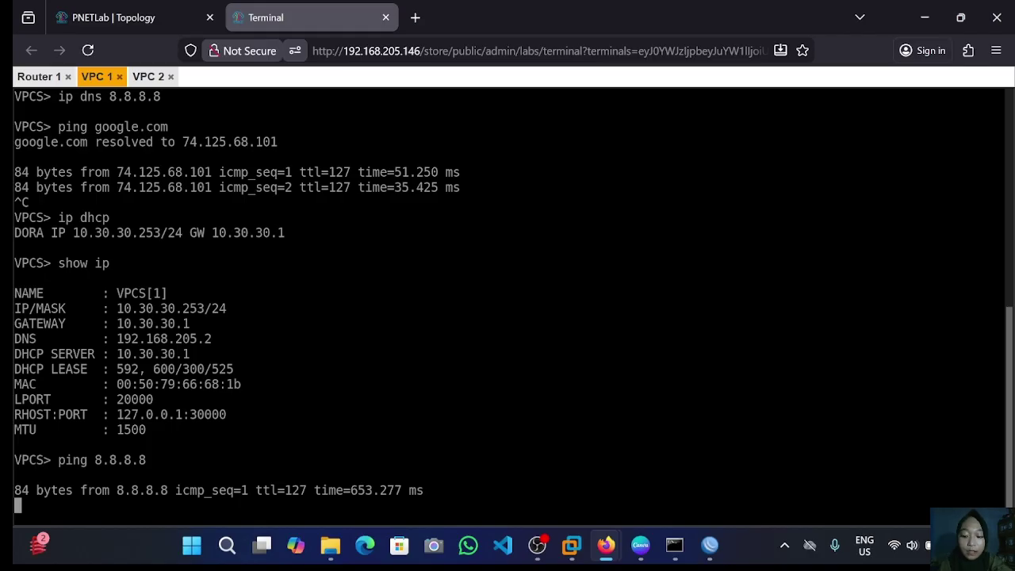
key("ctrl+c")
Set VPC 1's DNS server to 8.8.8.8 and check name resolution by pinging google.com.
type("ip dns 8.8.8.8")
key("Return")
type("ping google.com")
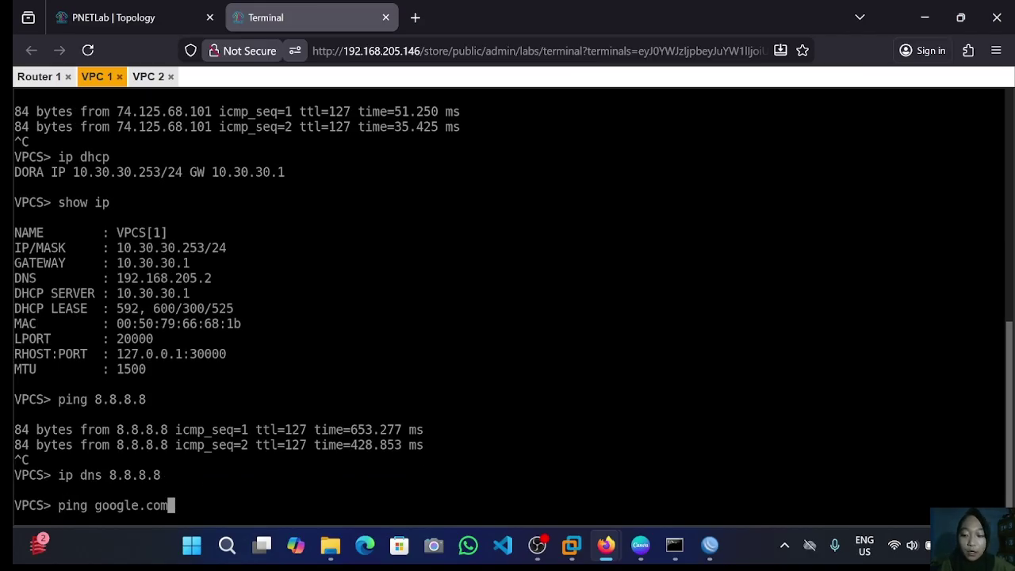
key("Return")
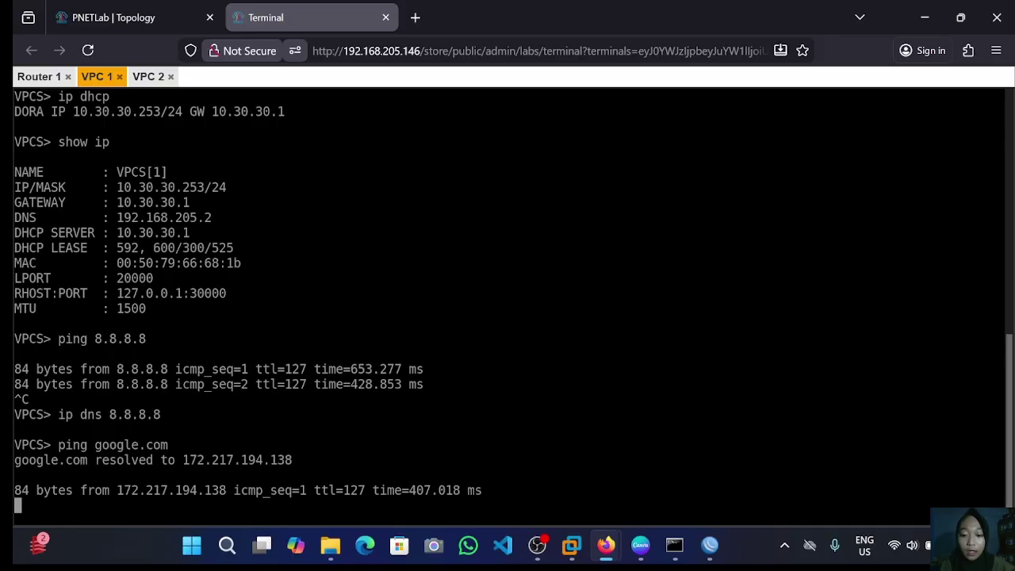
key("ctrl+c")
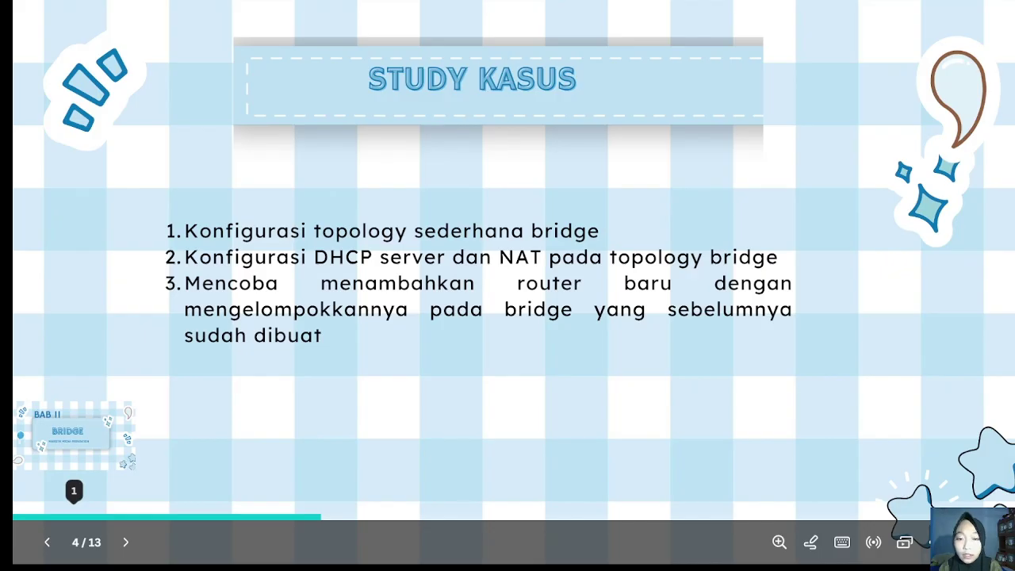
Leave the slideshow for the PNETLab topology and start a new MikroTik RouterOS node named Router 2.
key("Escape")
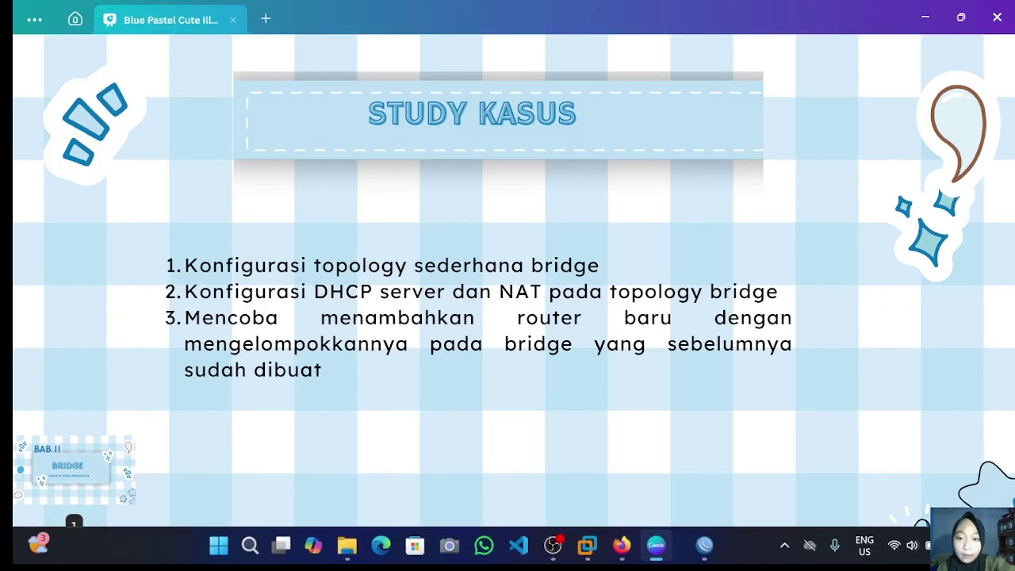
key("alt+Tab")
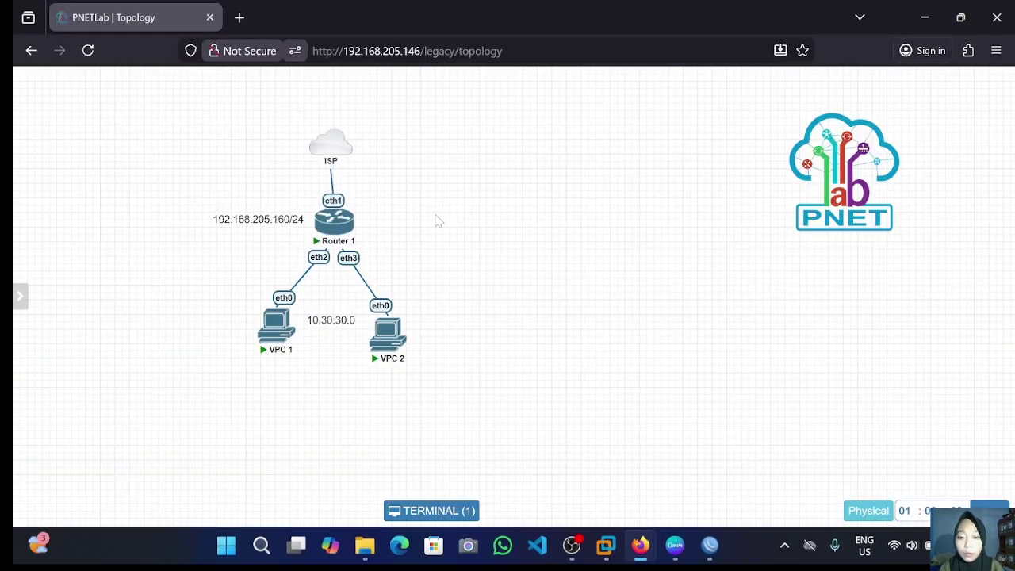
right_click(447, 217)
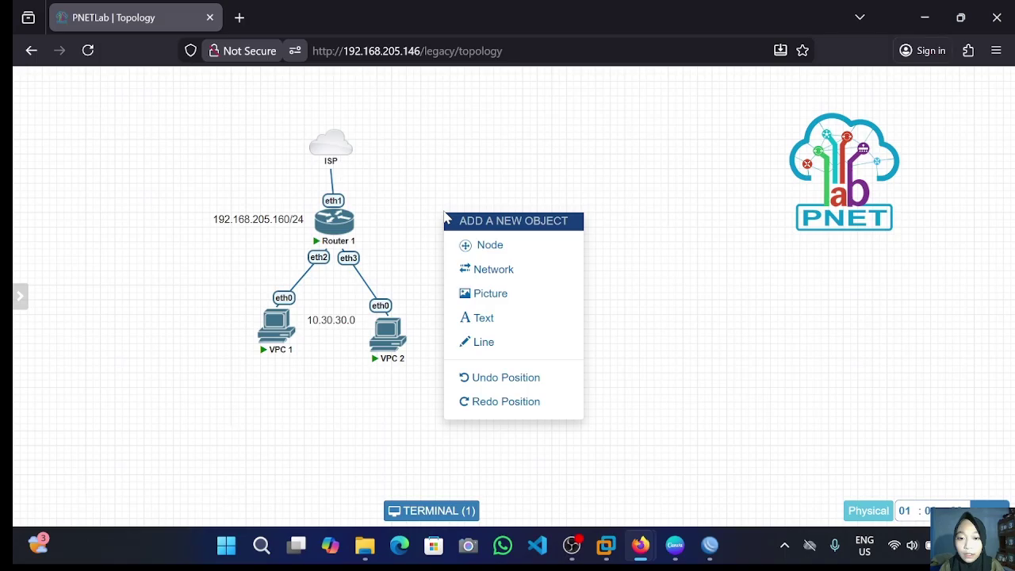
left_click(485, 243)
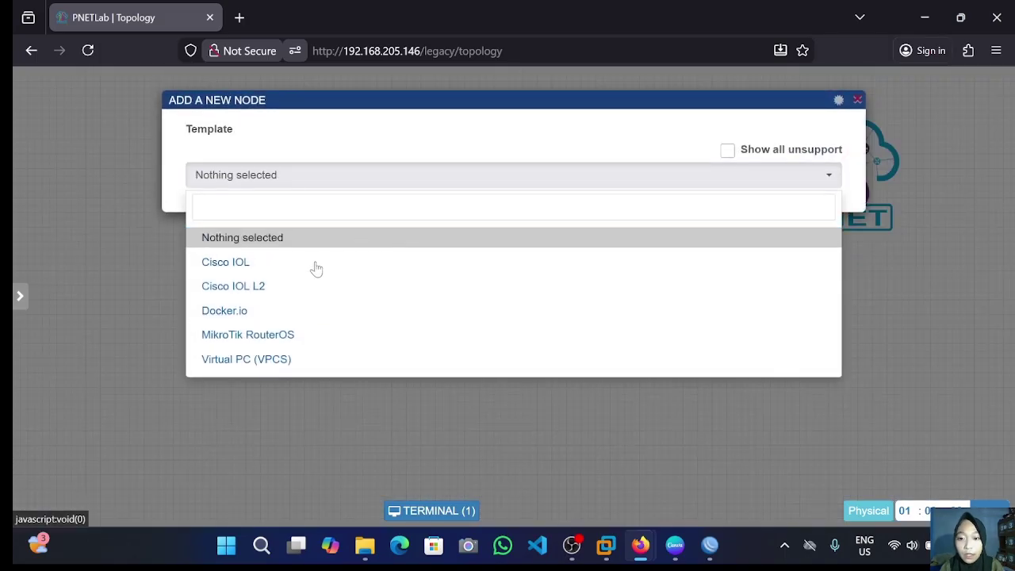
left_click(246, 333)
left_click(236, 291)
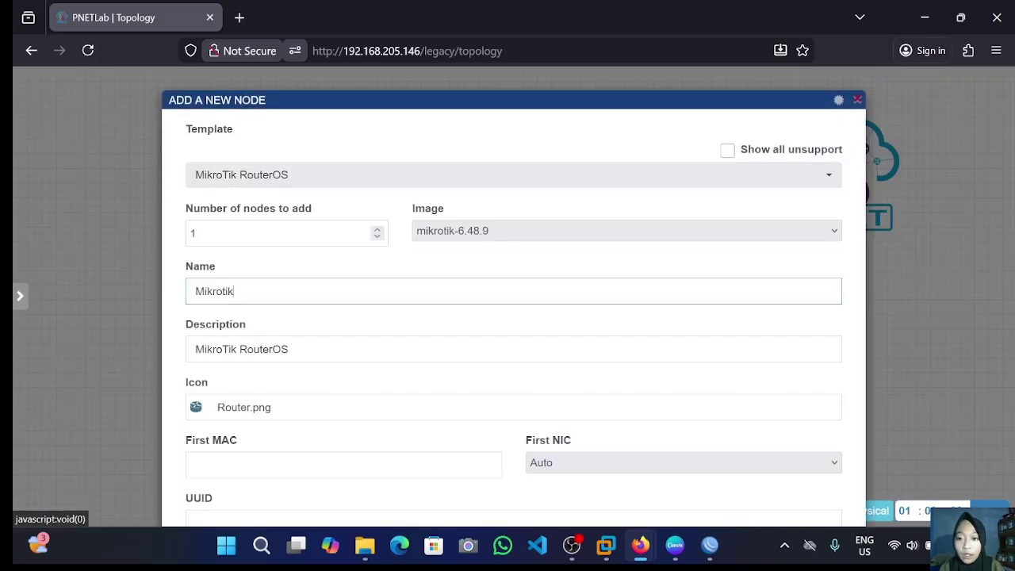
key("BackSpace")
key("BackSpace")
key("BackSpace")
key("BackSpace")
key("BackSpace")
key("BackSpace")
key("BackSpace")
key("BackSpace")
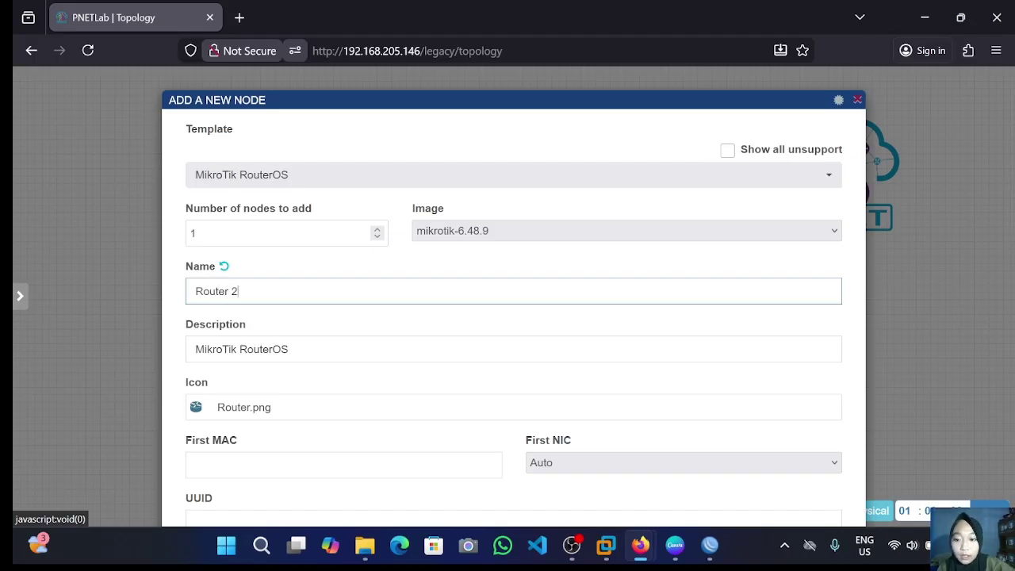
Clear the Qemu options of the new router node and save it to the topology.
scroll(308, 365, "down", 7)
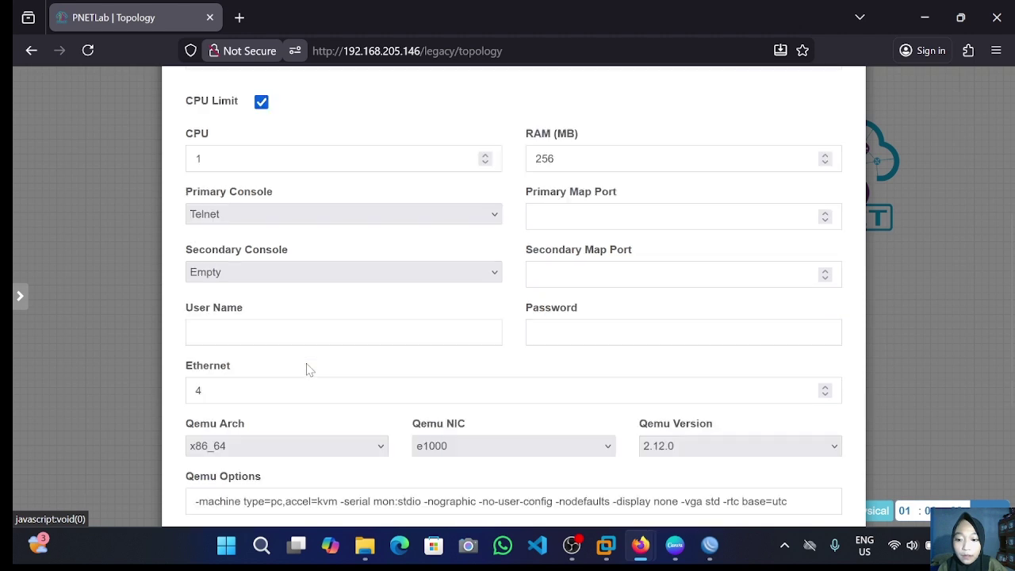
left_click(328, 407)
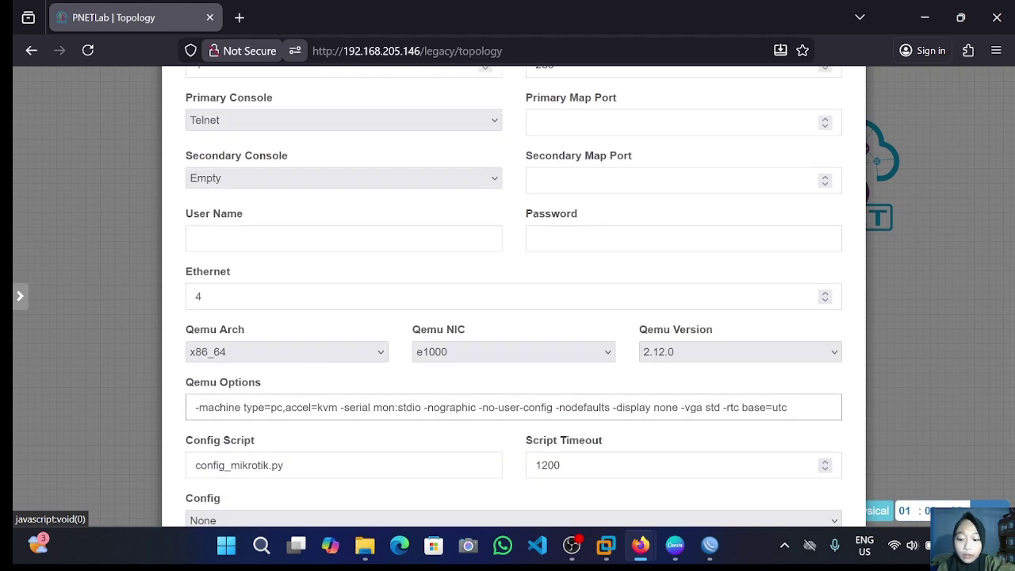
key("ctrl+a")
key("BackSpace")
scroll(407, 479, "down", 3)
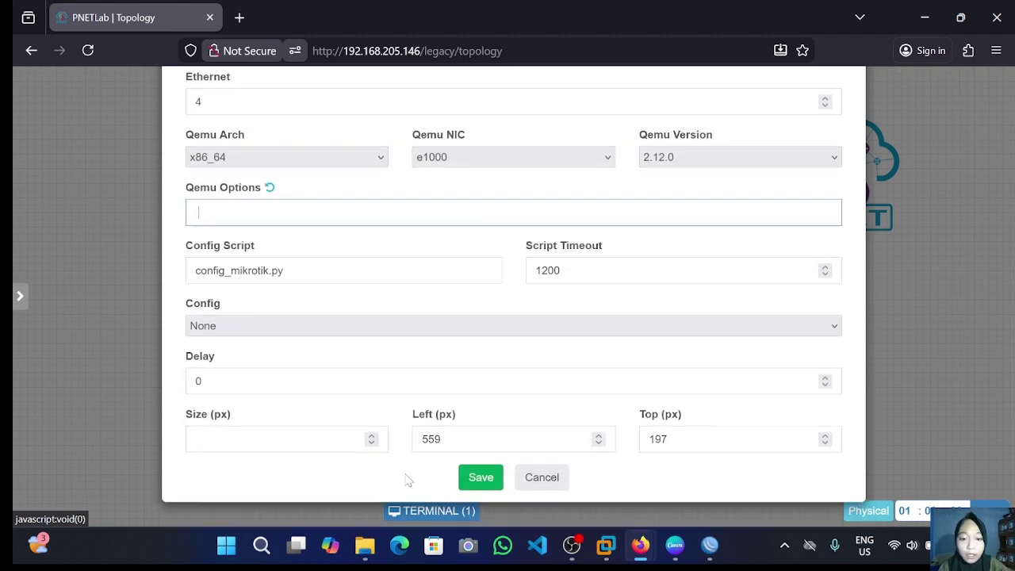
left_click(480, 481)
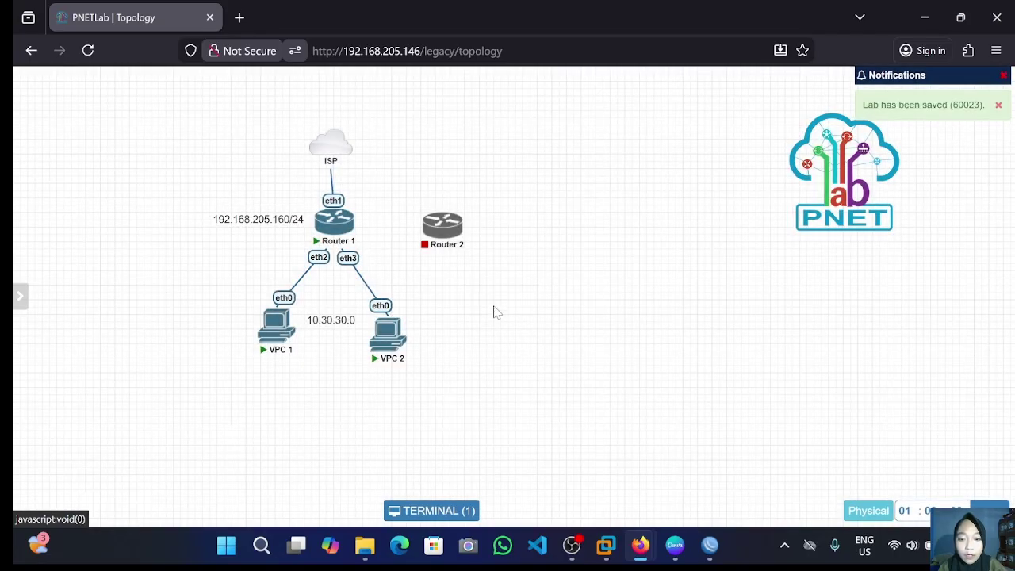
Add a Virtual PC (VPCS) node named VPC 3 below Router 2 in the topology.
right_click(493, 312)
left_click(528, 346)
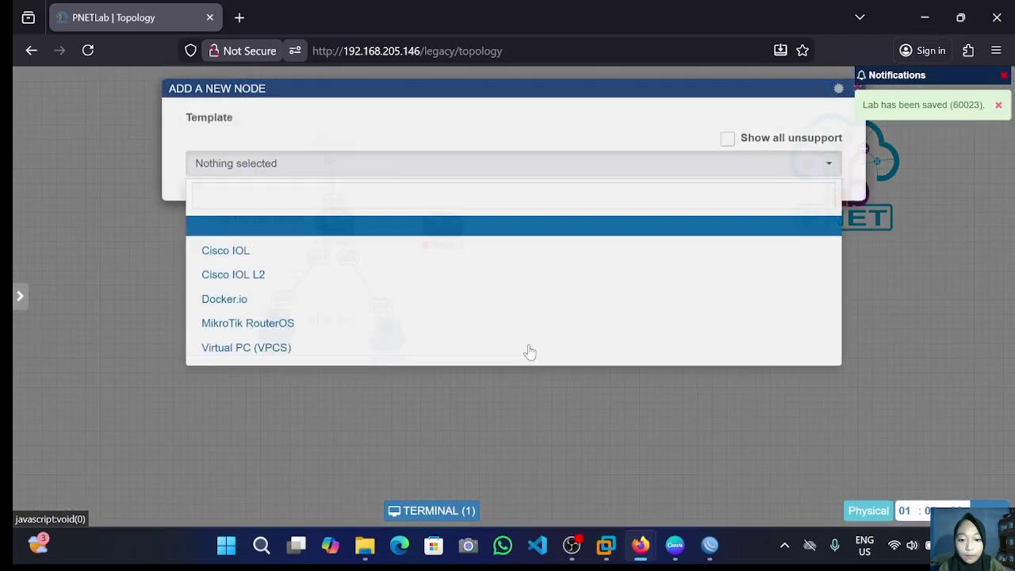
left_click(336, 360)
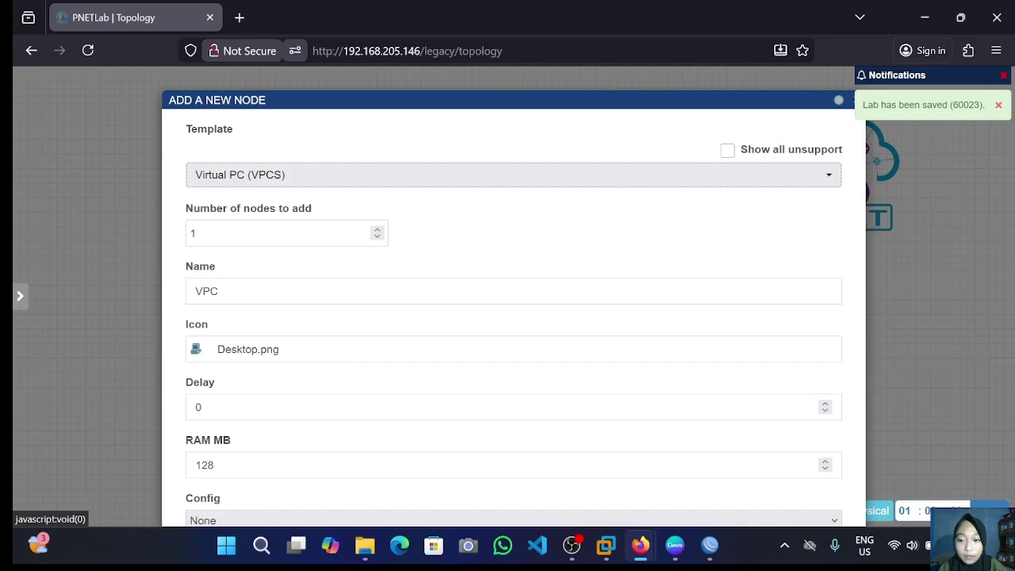
left_click(342, 292)
type("3")
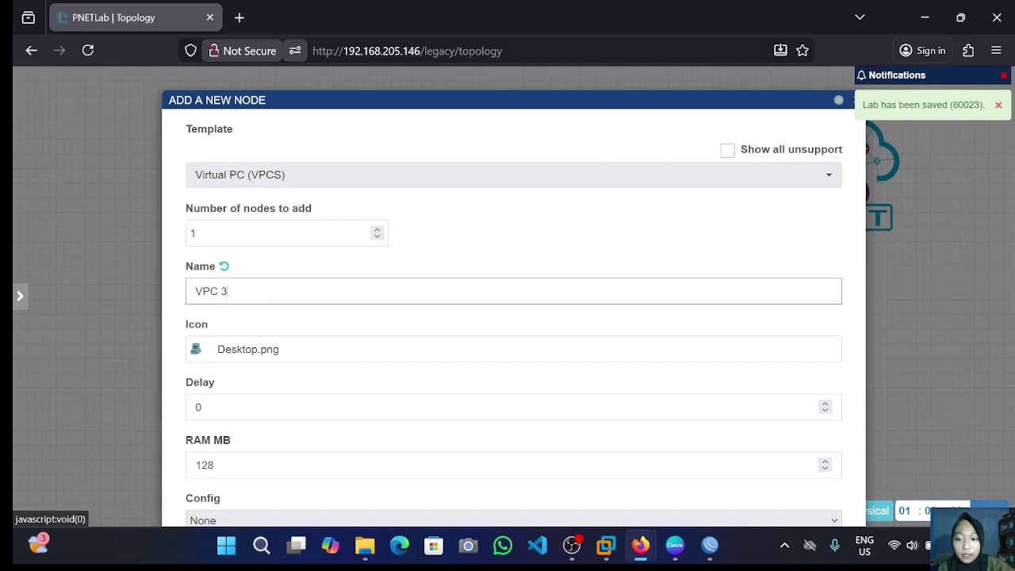
scroll(514, 318, "down", 3)
scroll(514, 317, "down", 2)
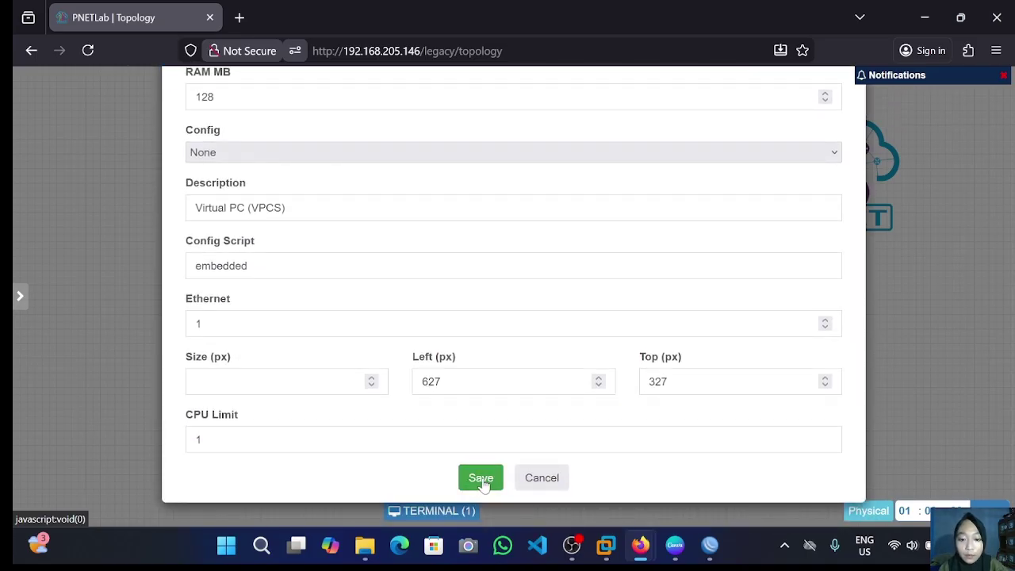
left_click(482, 478)
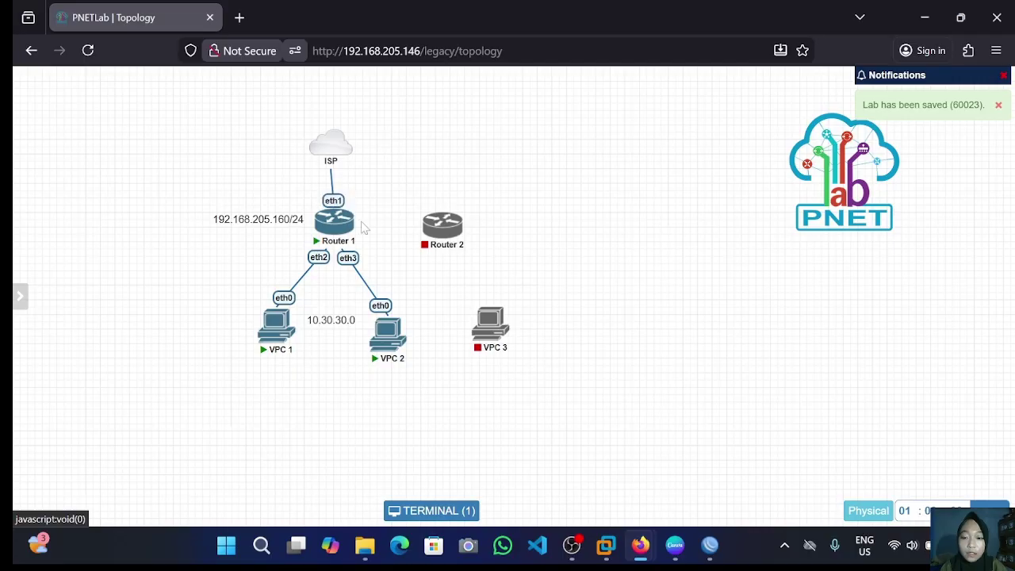
Connect Router 1's eth4 to Router 2's eth1, and Router 2's eth2 to VPC 3's eth0.
left_click_drag(354, 219, 459, 231)
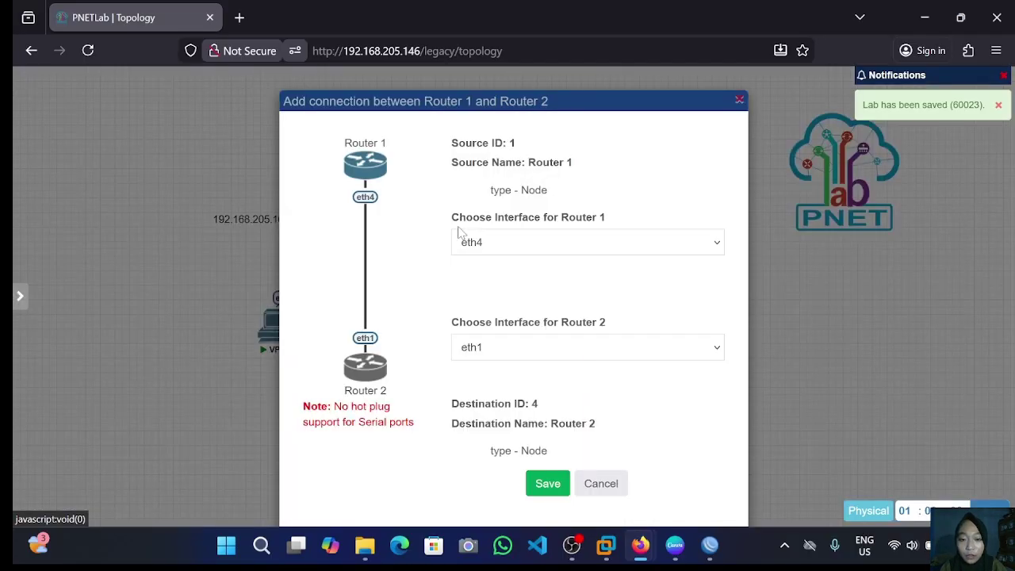
left_click(546, 486)
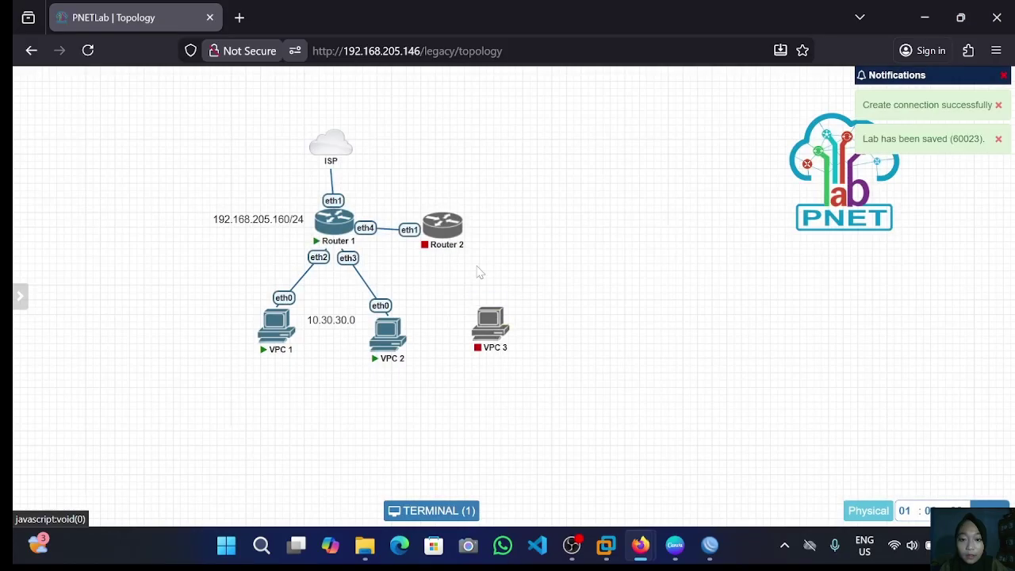
left_click_drag(458, 224, 496, 333)
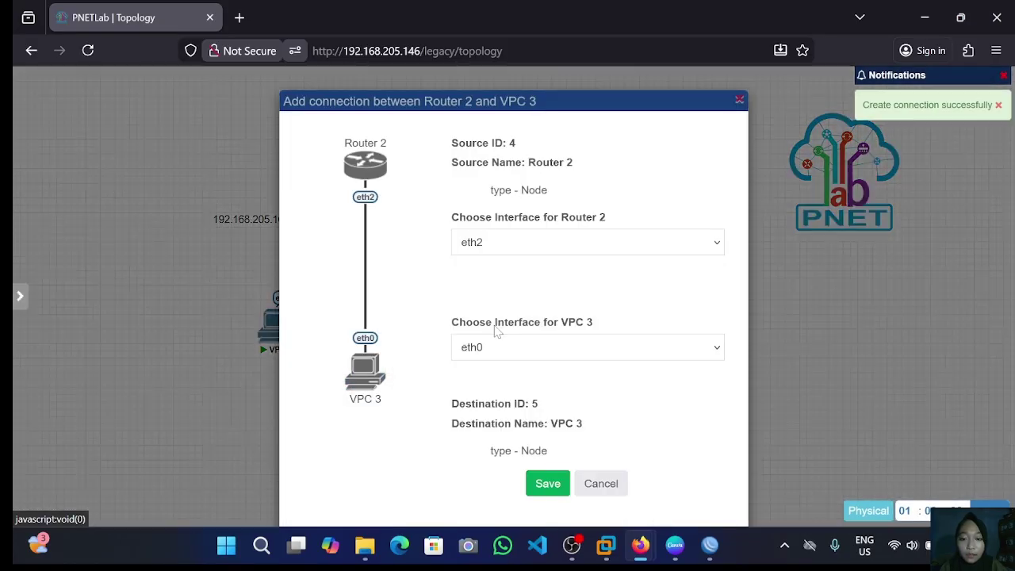
left_click(544, 488)
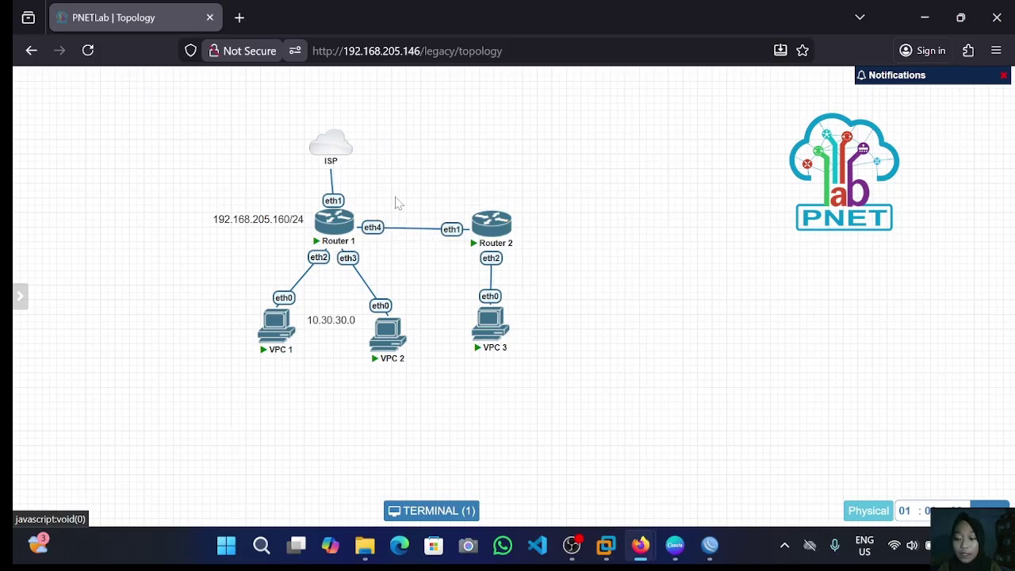
Switch to Router 1's WinBox session and add ether4 as a new port of the bridge "bridge azza".
mouse_move(504, 200)
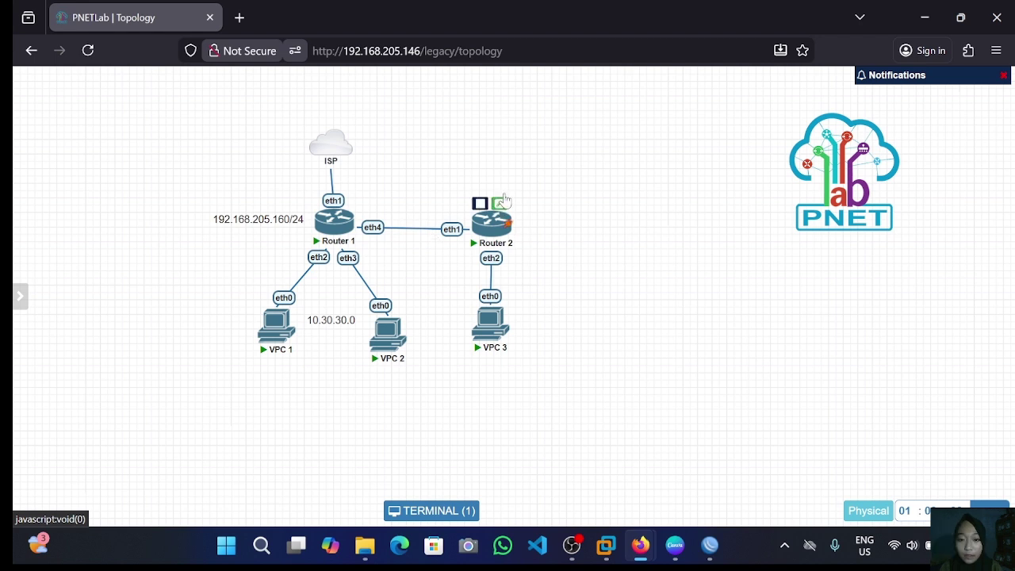
left_click(716, 559)
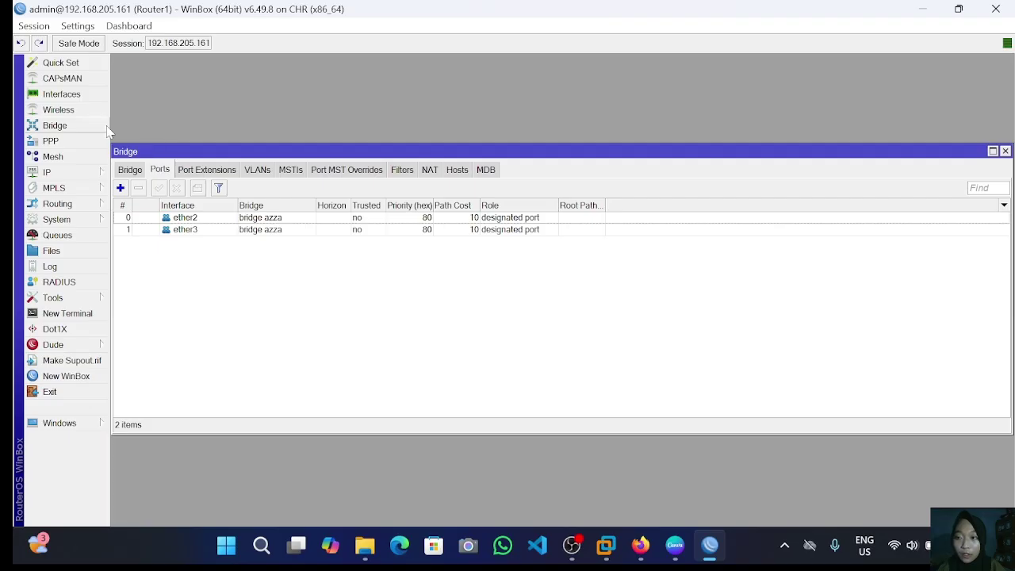
left_click(120, 188)
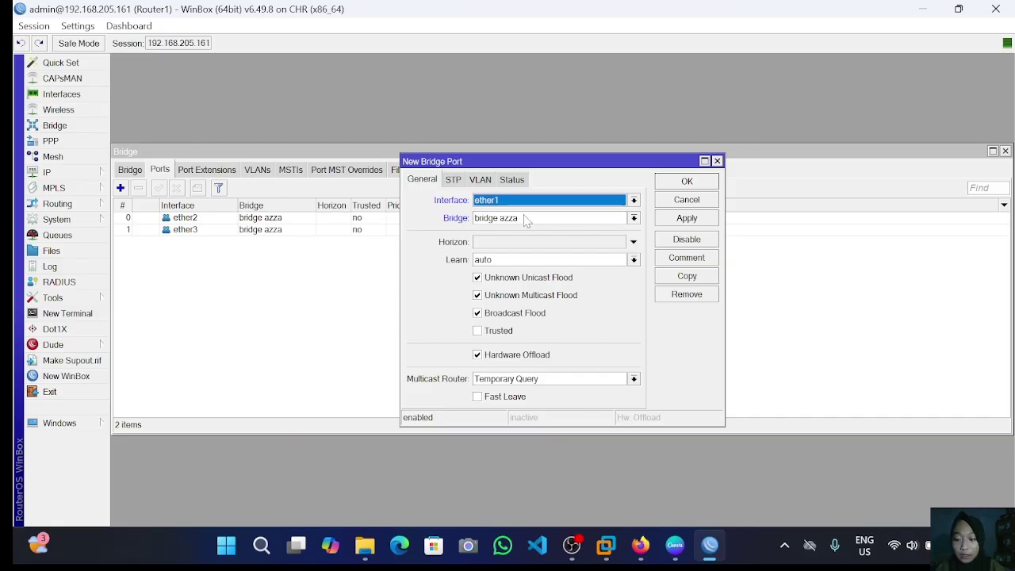
left_click(523, 202)
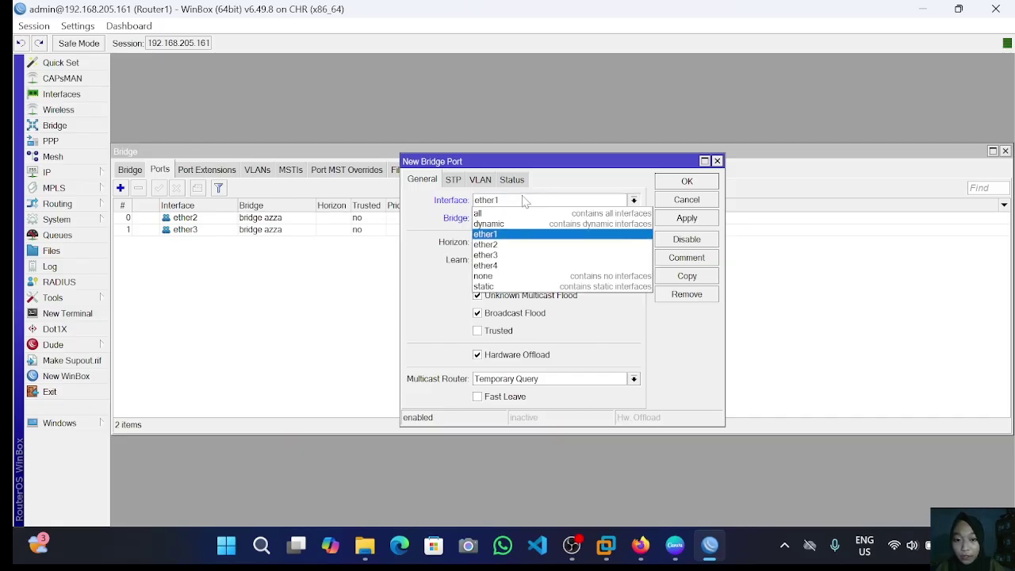
left_click(514, 266)
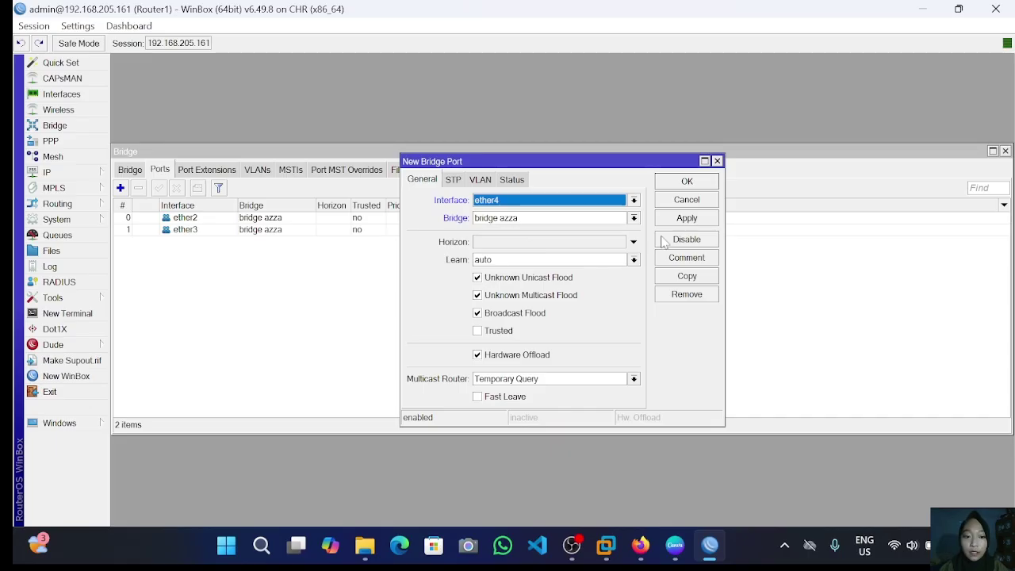
left_click(680, 221)
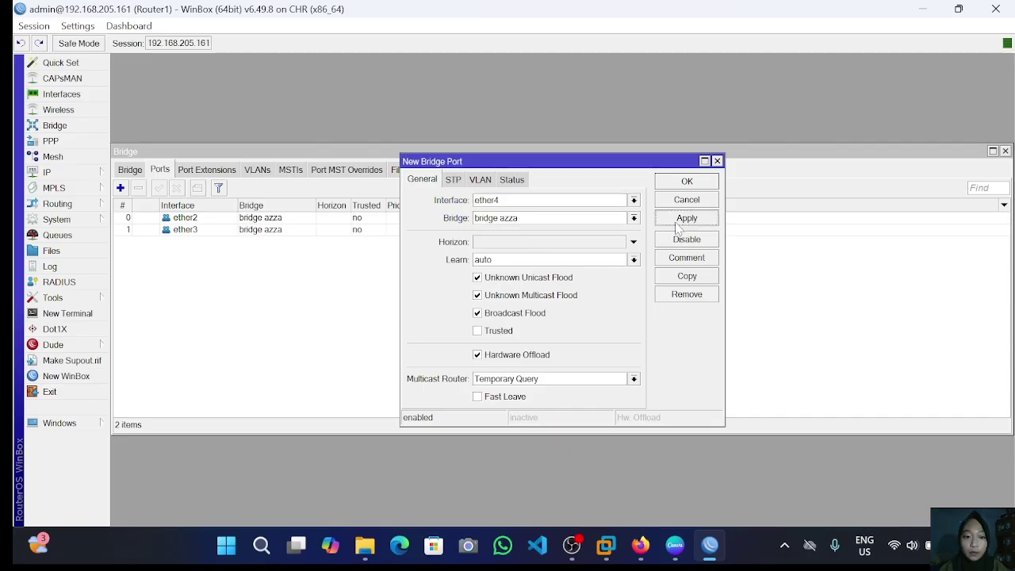
left_click(687, 184)
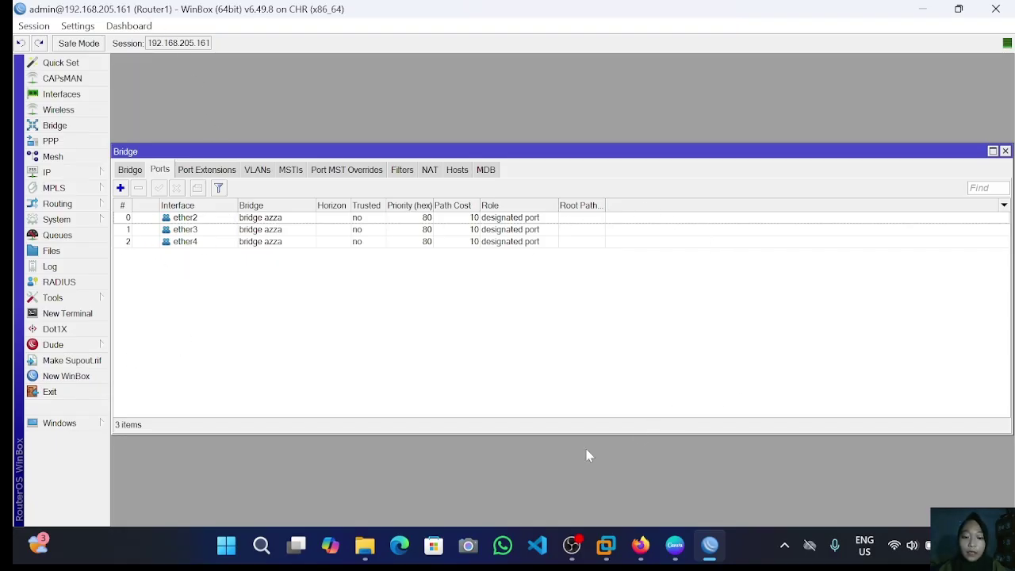
Switch to Router 2's terminal in PNETLab and set its system identity name to Router2.
mouse_move(639, 546)
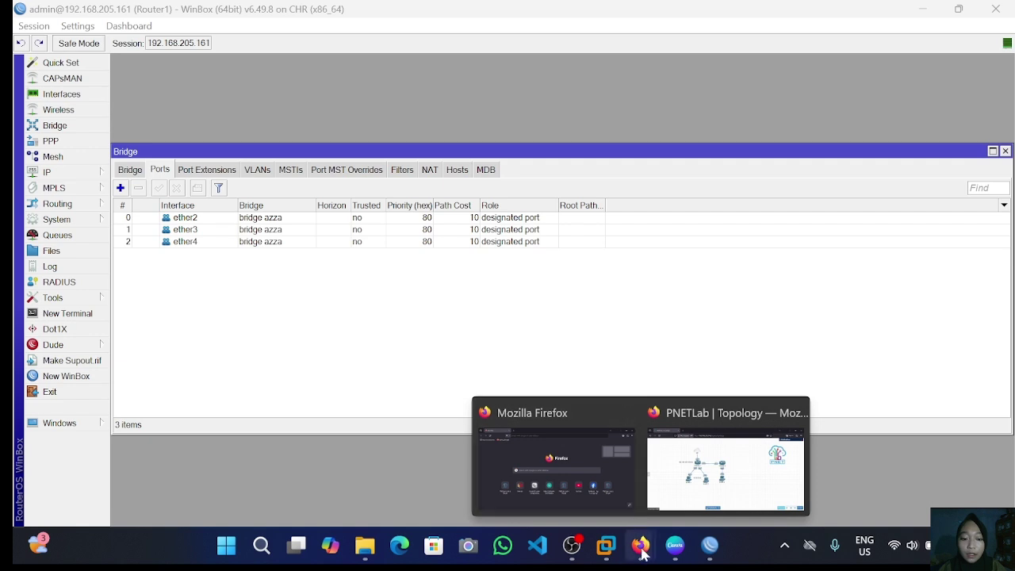
left_click(638, 537)
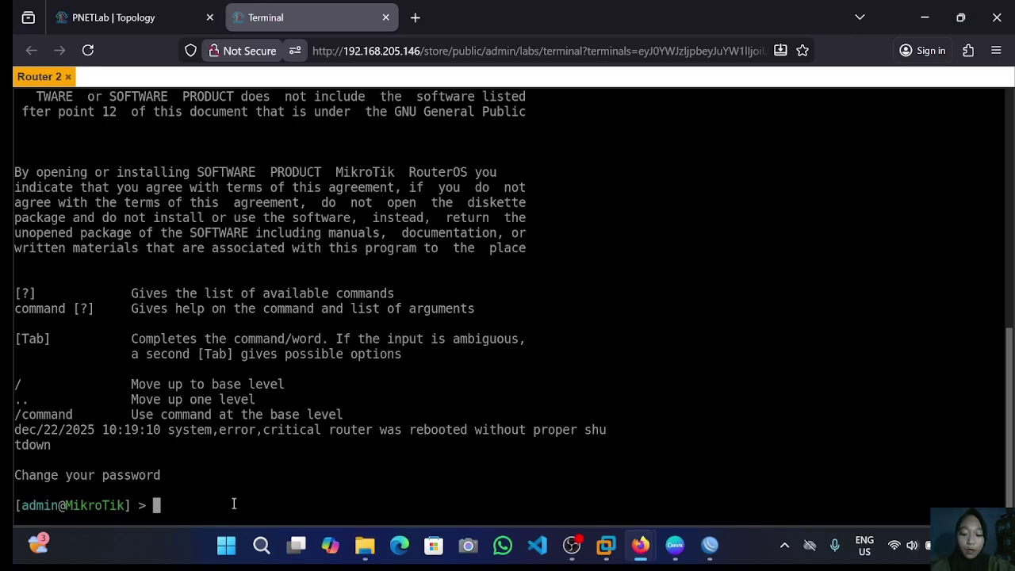
type("syste")
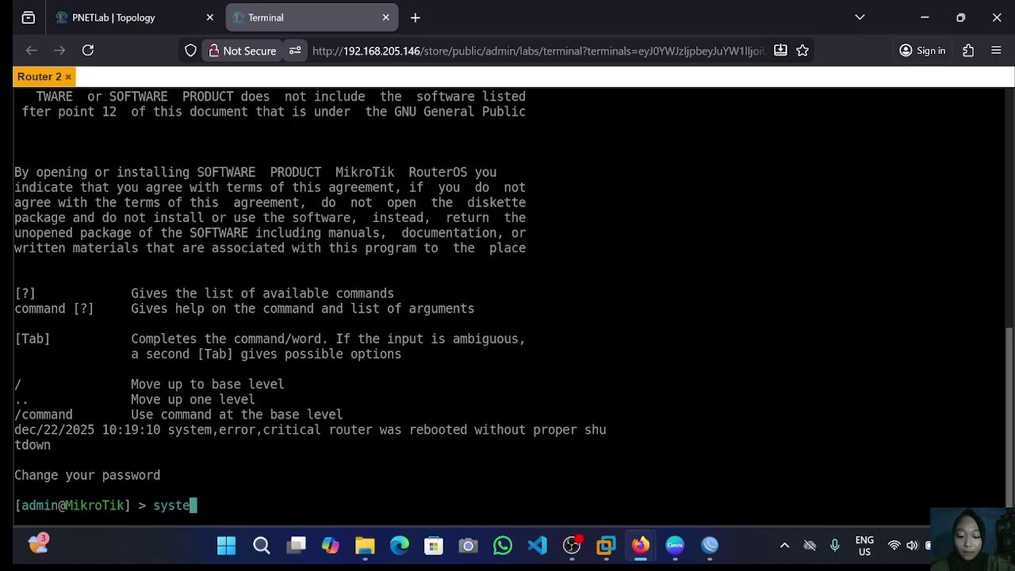
type("m i")
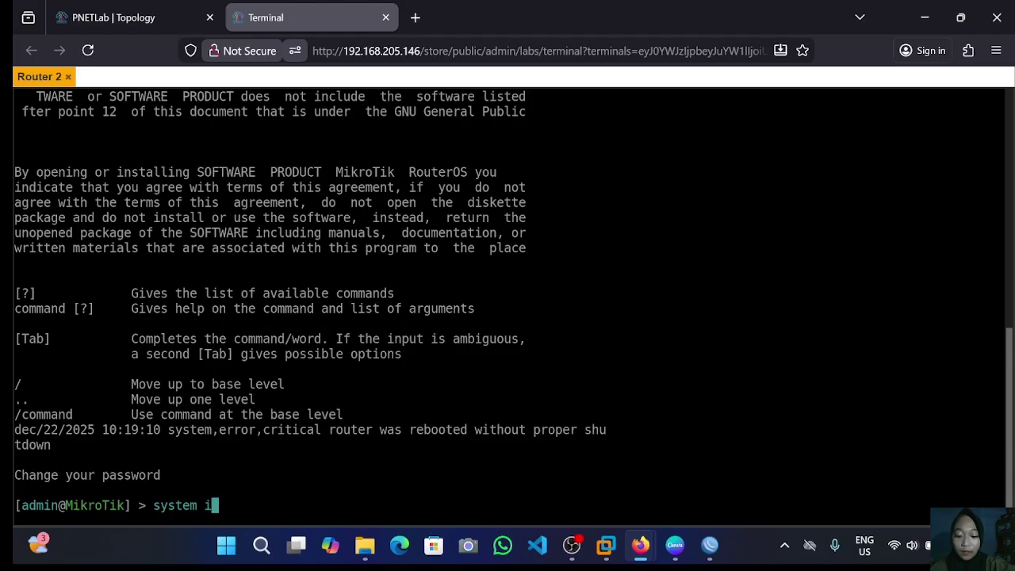
type("dentity")
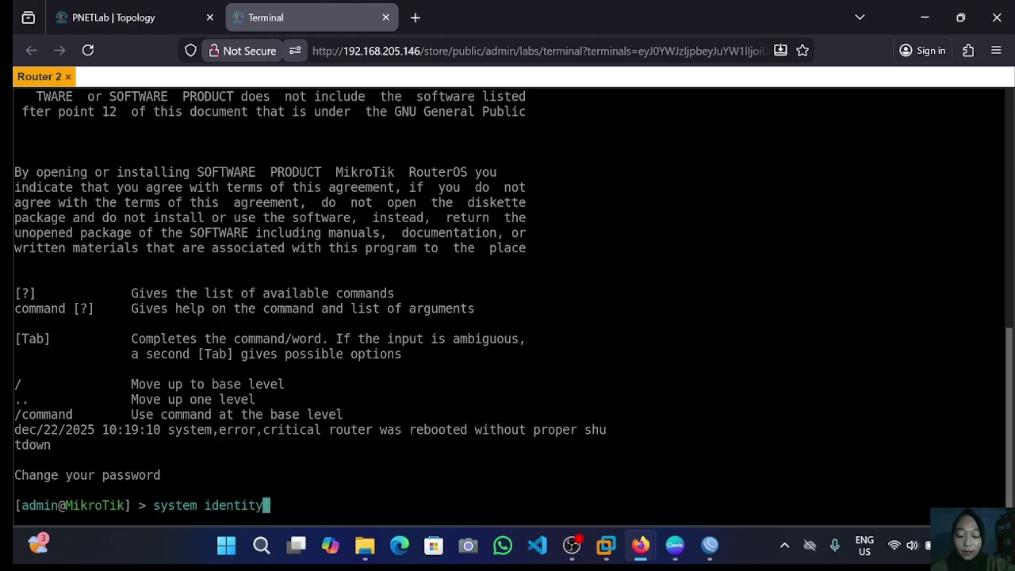
type(" set na")
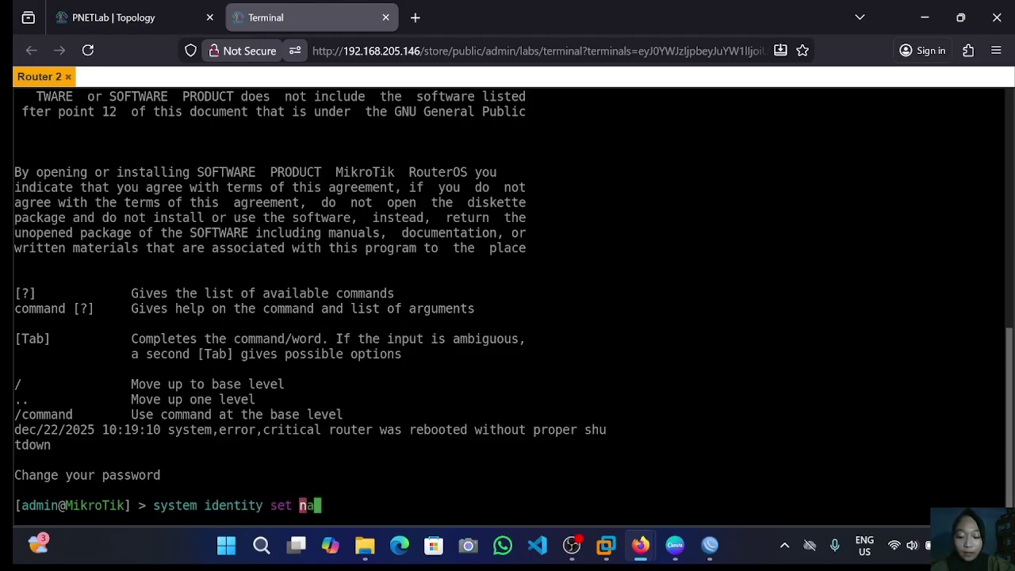
type("me=R")
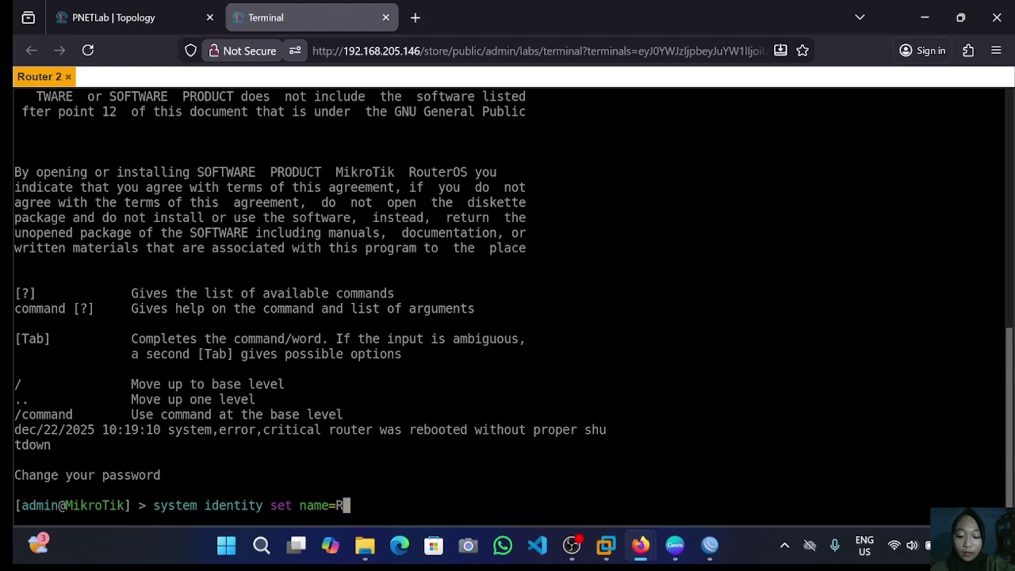
type("outer")
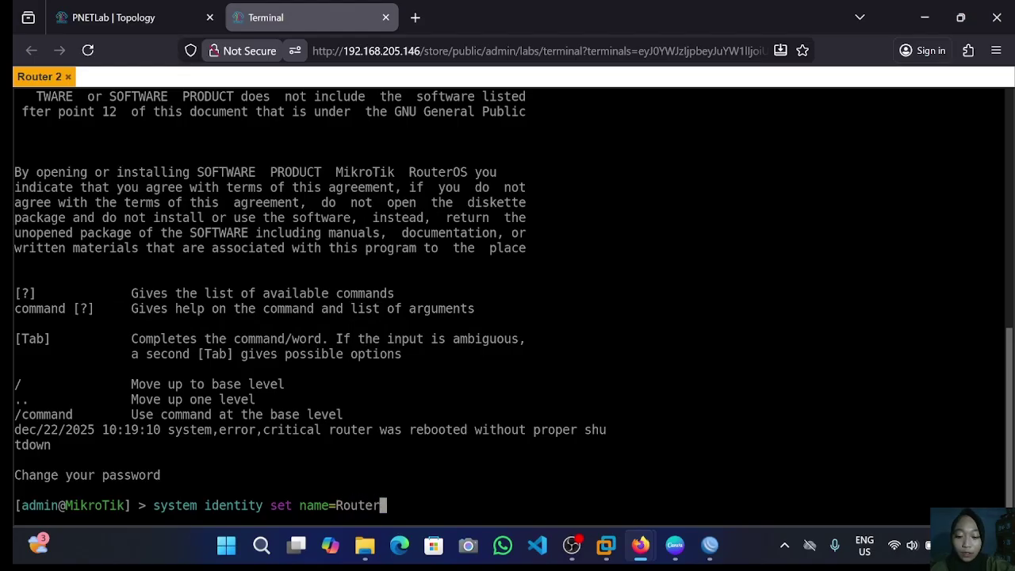
type("2")
key("Return")
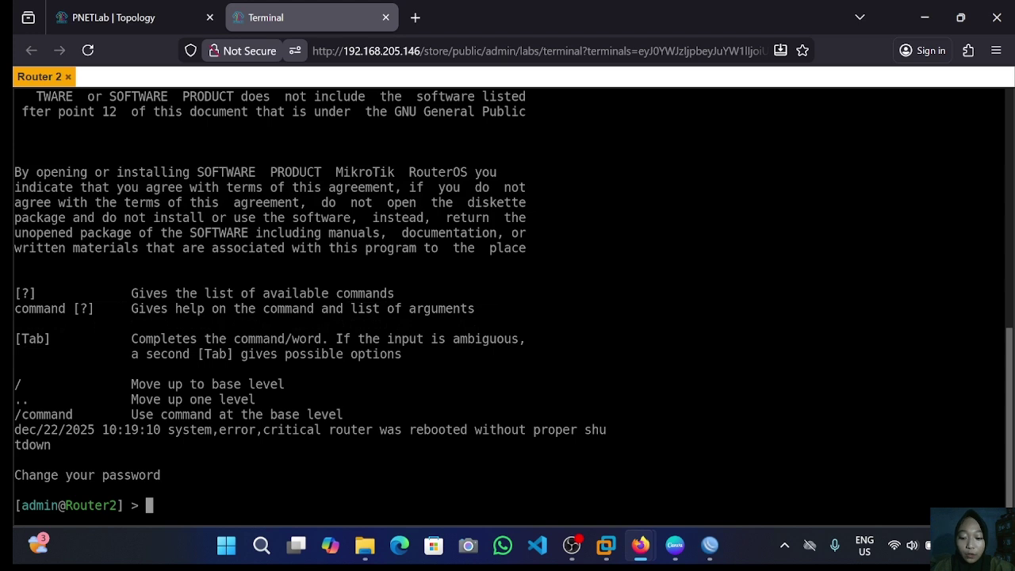
Enable RoMON on Router 2 with the command "tool romon set enable=yes".
type("too")
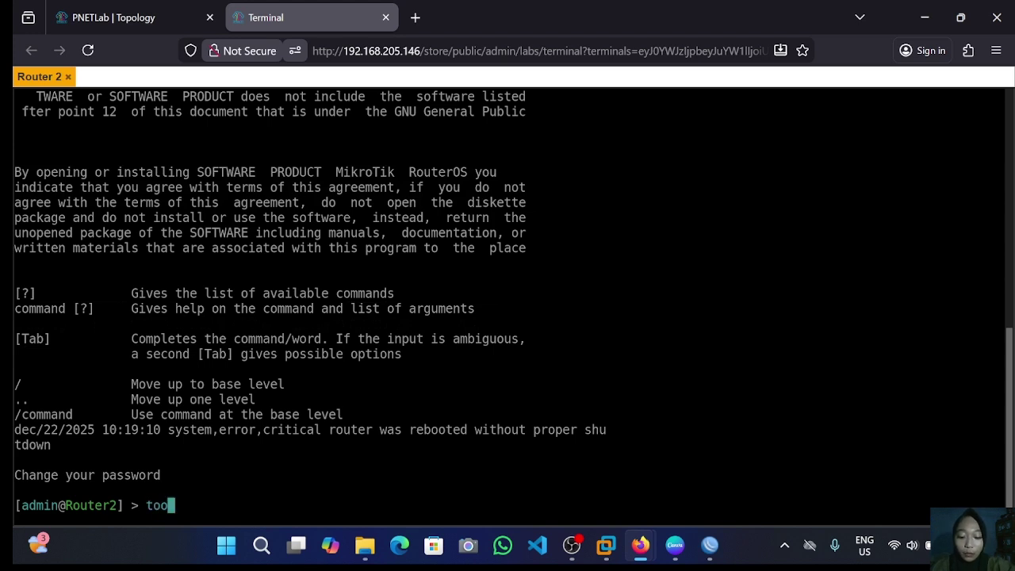
type("l ")
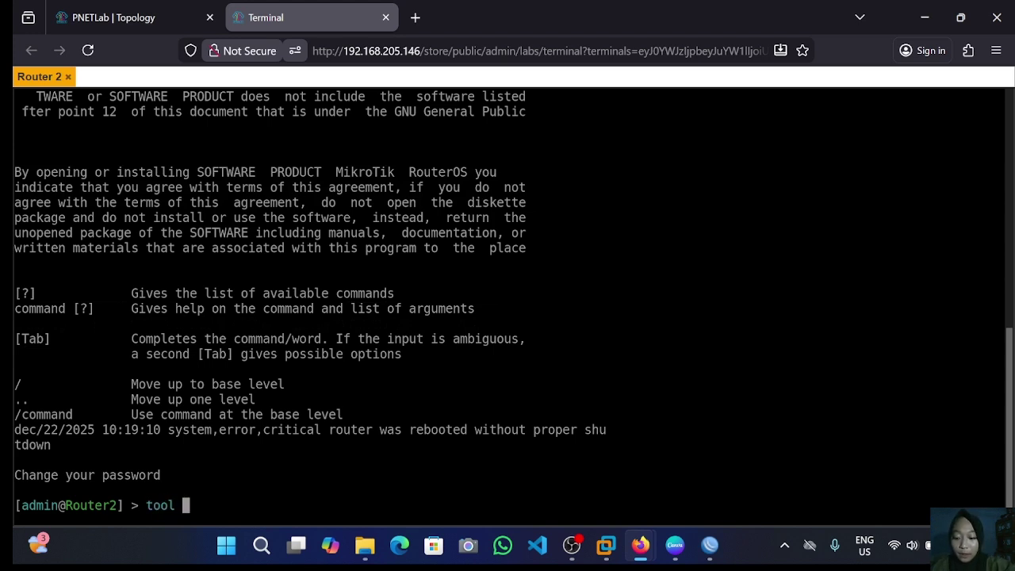
type("romon")
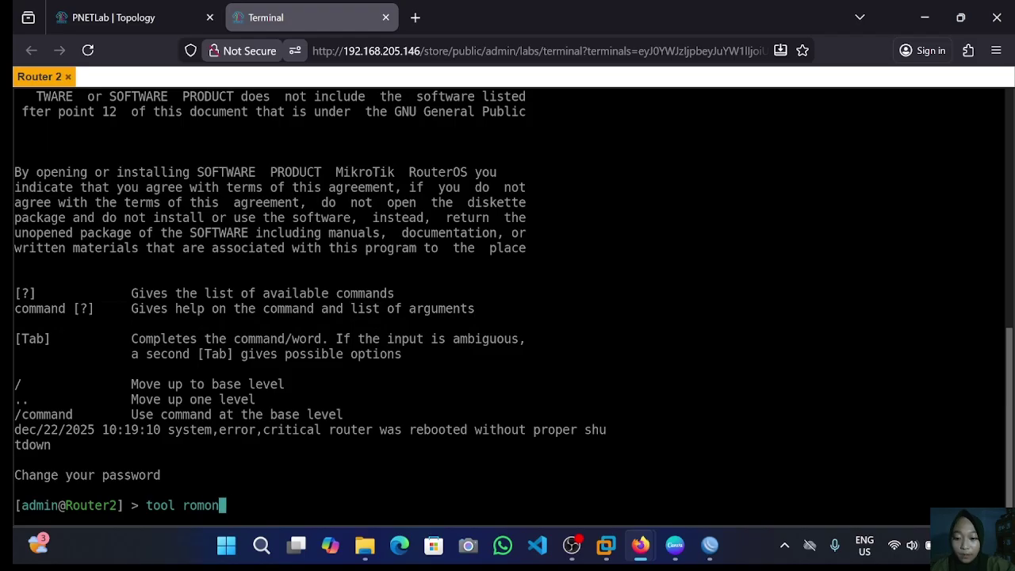
type(" set ")
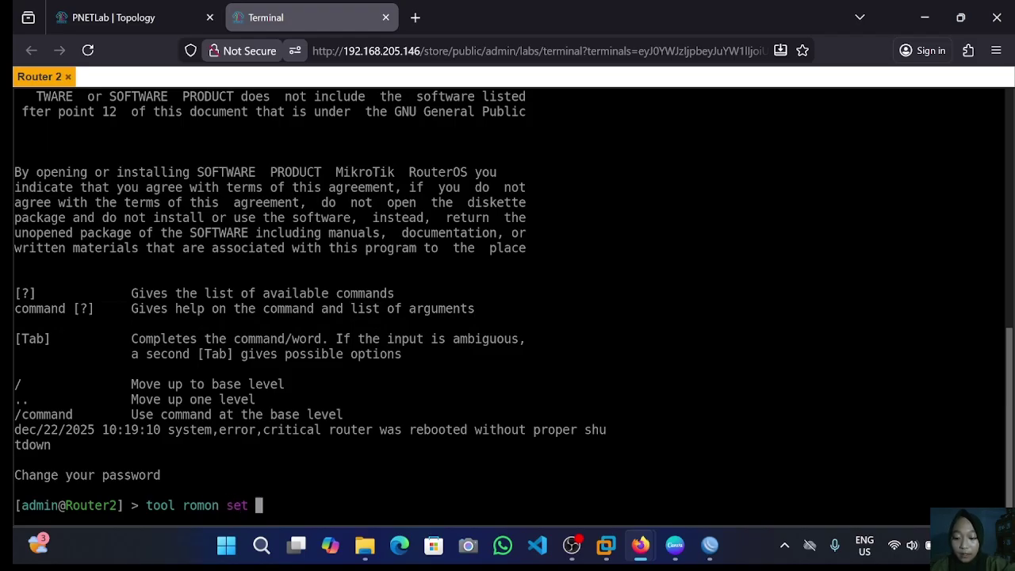
type("enab")
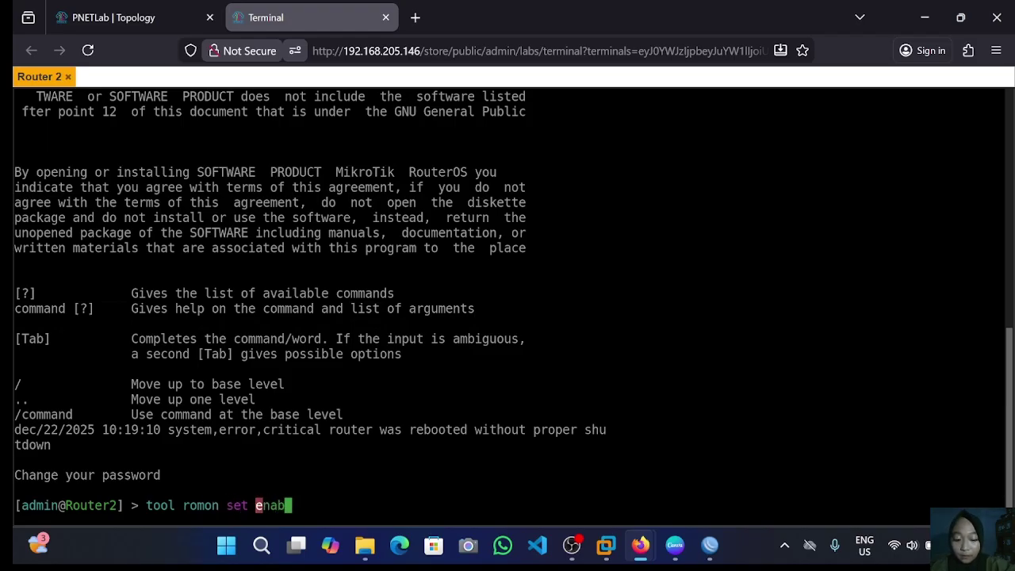
type("le=yes")
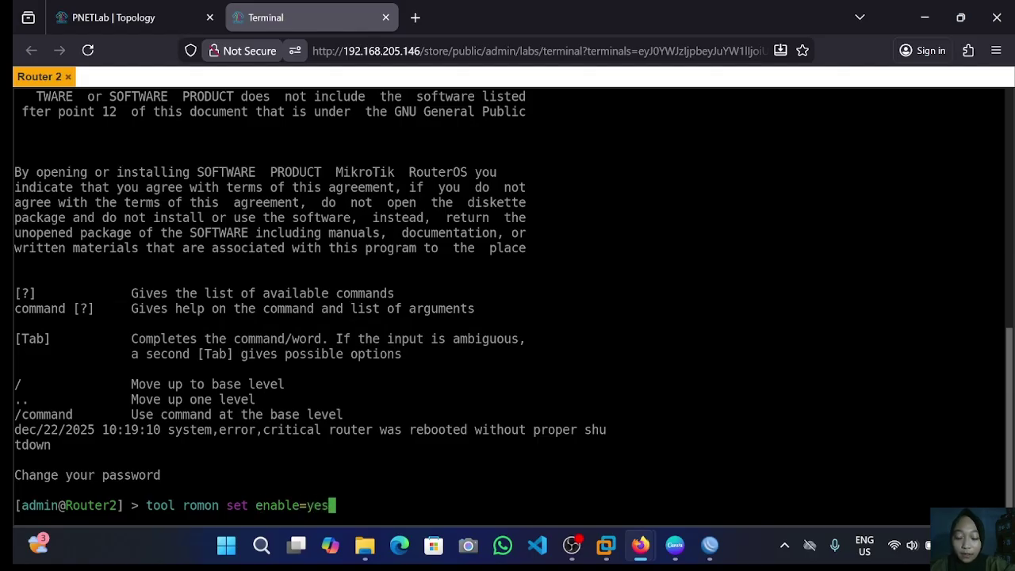
key("Return")
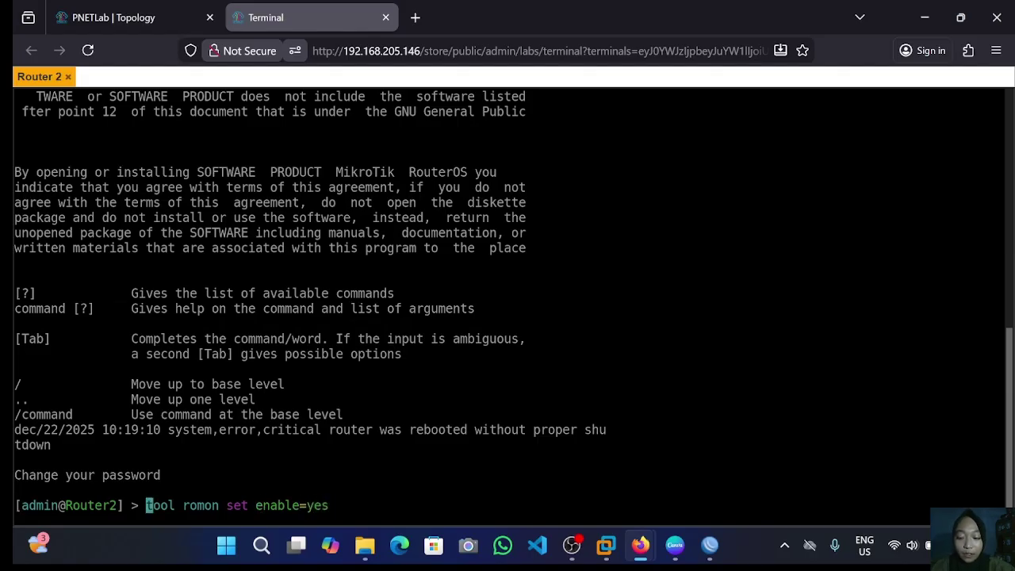
type("/")
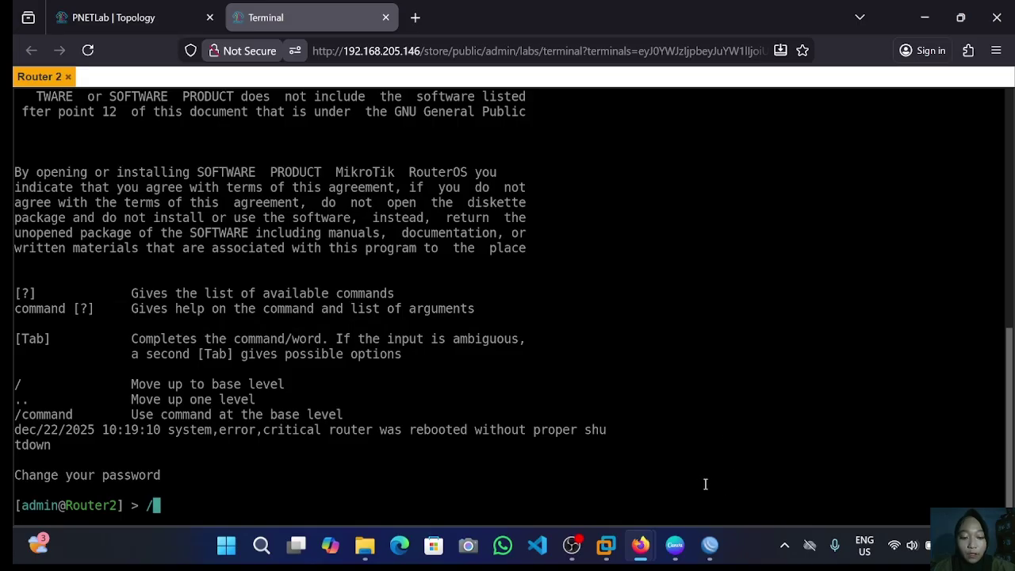
Switch back to Router 1's WinBox session and enable RoMON in its RoMON settings.
left_click(710, 545)
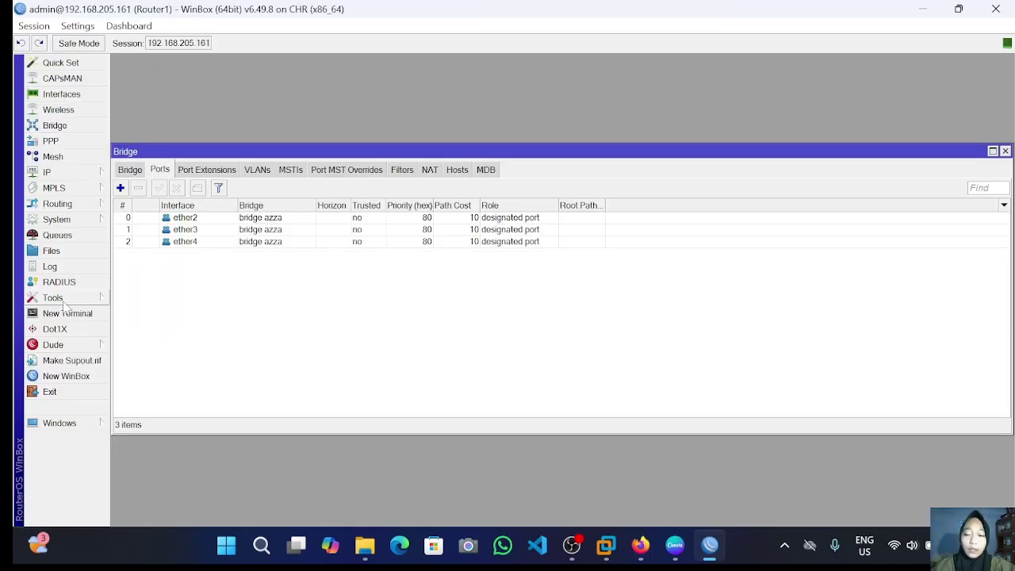
left_click(57, 298)
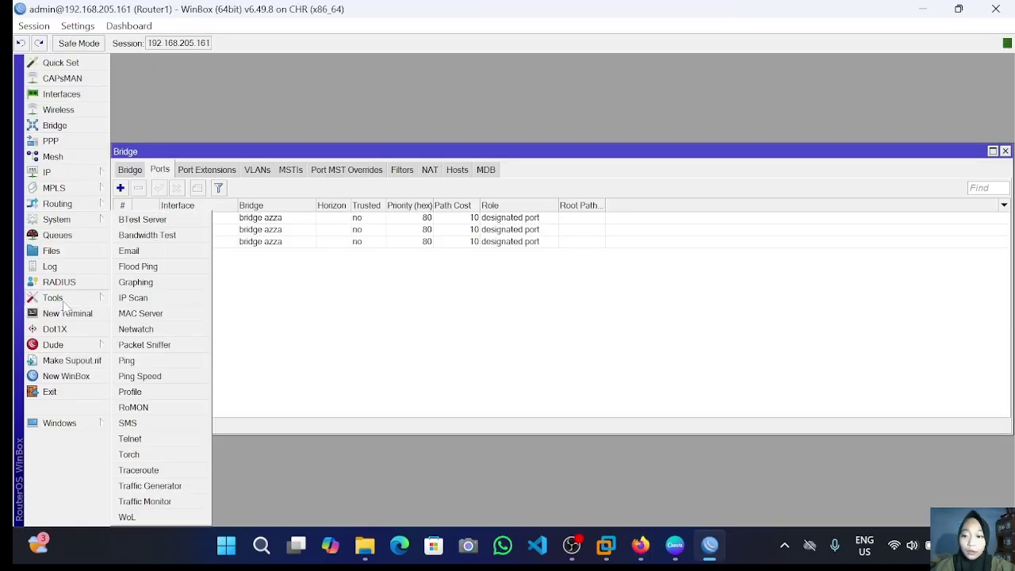
left_click(185, 411)
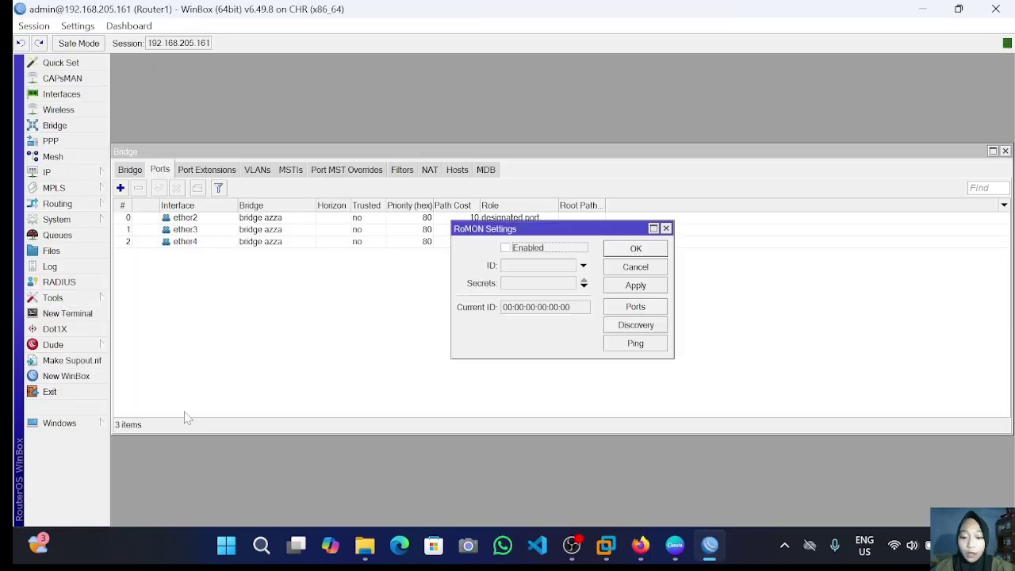
left_click(505, 249)
left_click(634, 287)
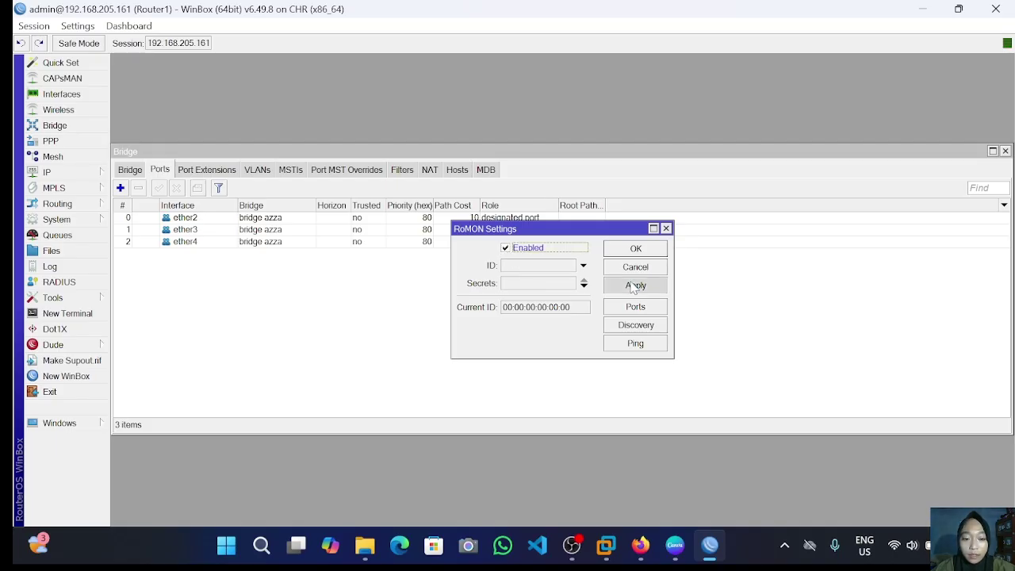
left_click(635, 249)
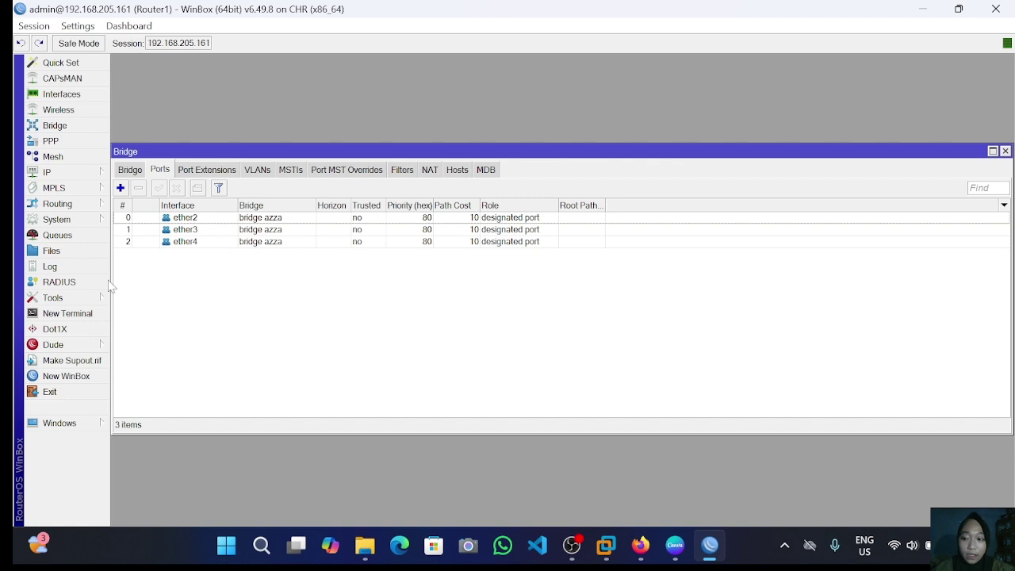
Start a new WinBox, connect to RoMON through Router 1, log in to neighbour Router2 and maximize its session window.
left_click(70, 378)
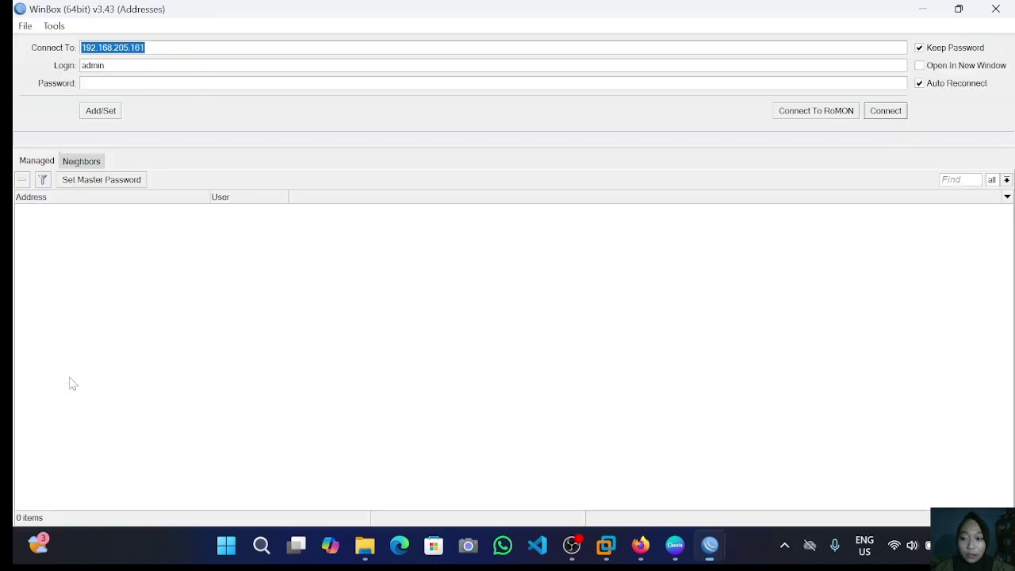
left_click(807, 113)
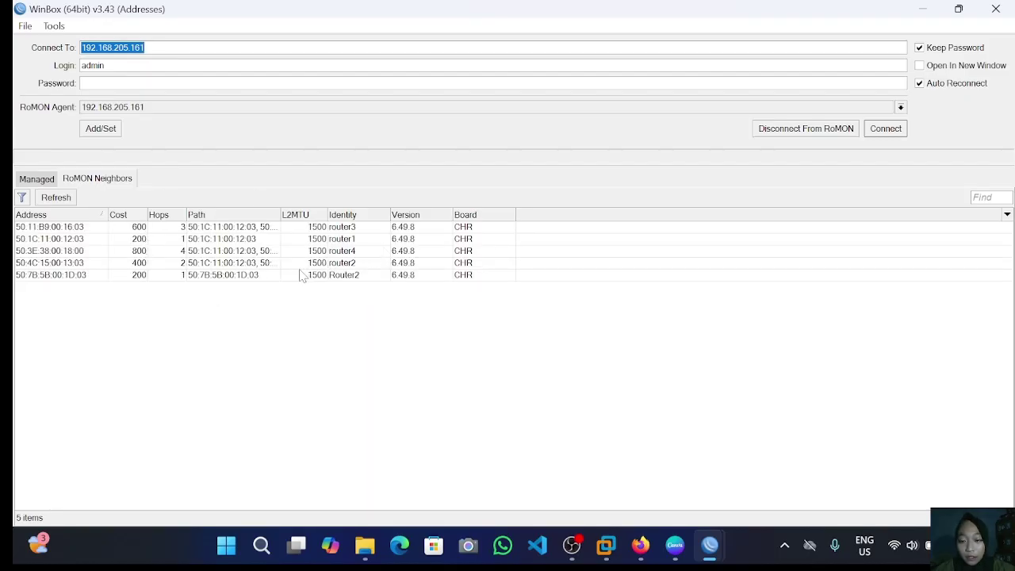
left_click(320, 275)
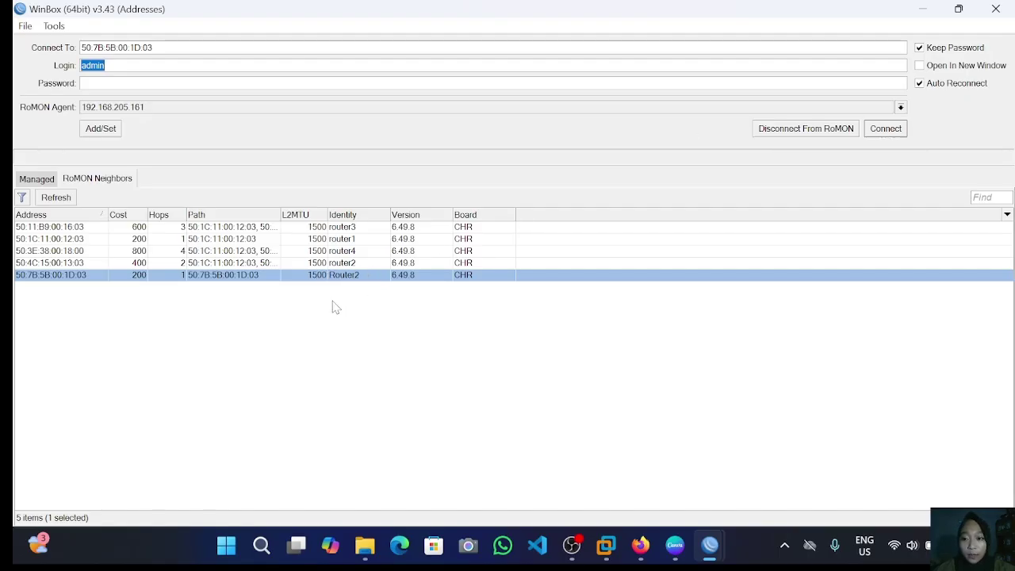
left_click(882, 130)
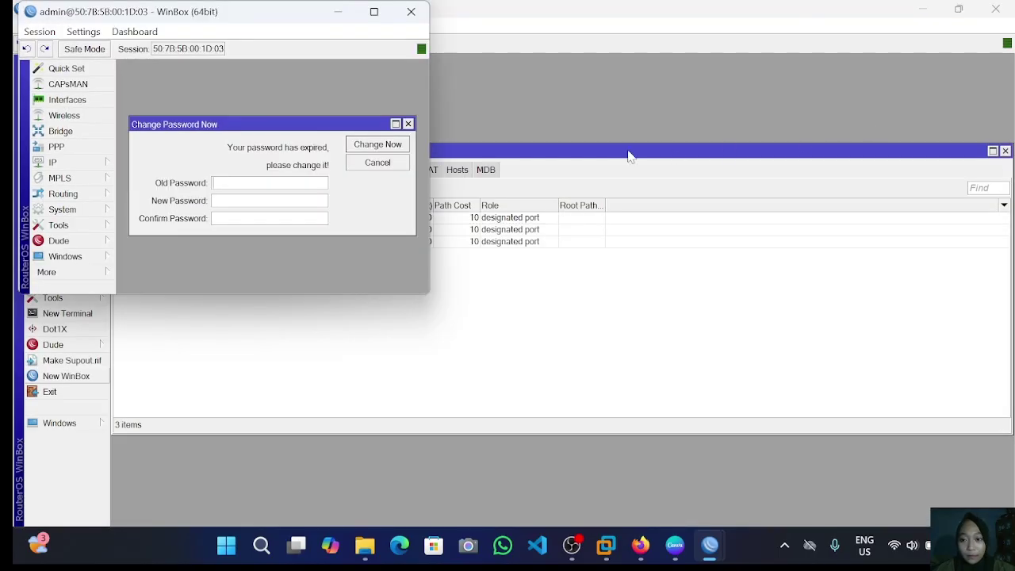
left_click(375, 11)
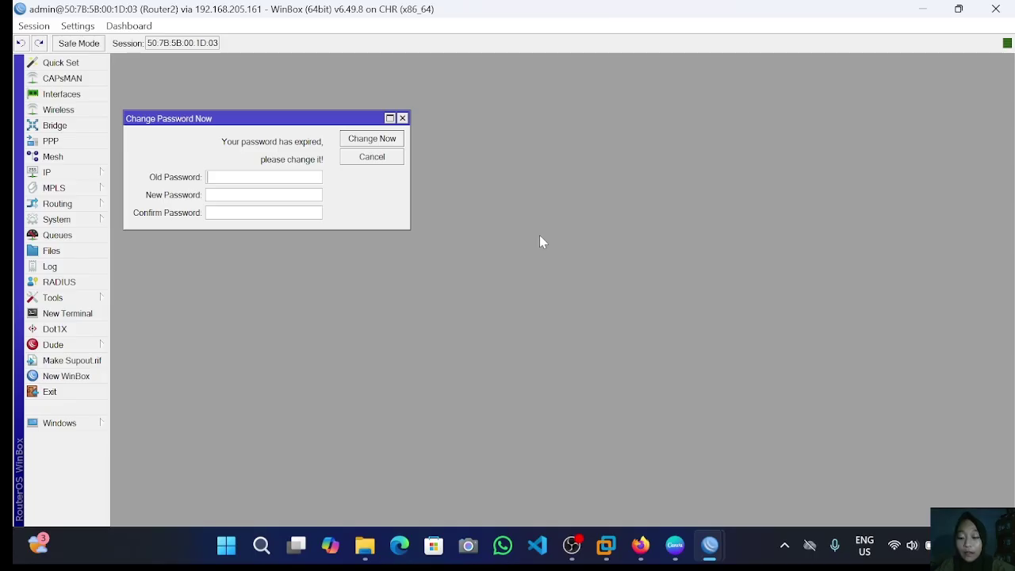
left_click(710, 546)
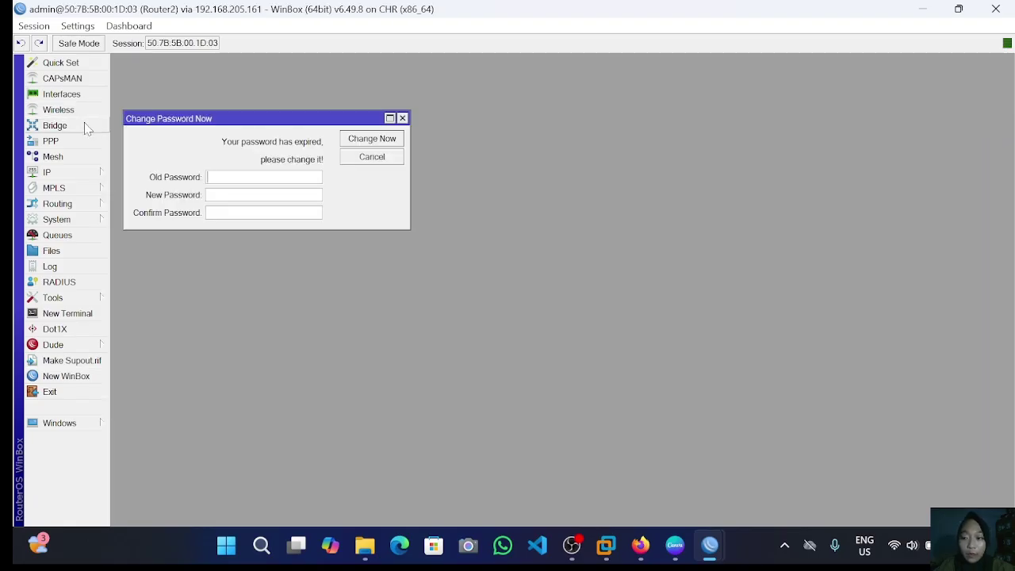
Create a new bridge interface on Router 2, naming it "bridge" followed by the owner's first name.
left_click(86, 127)
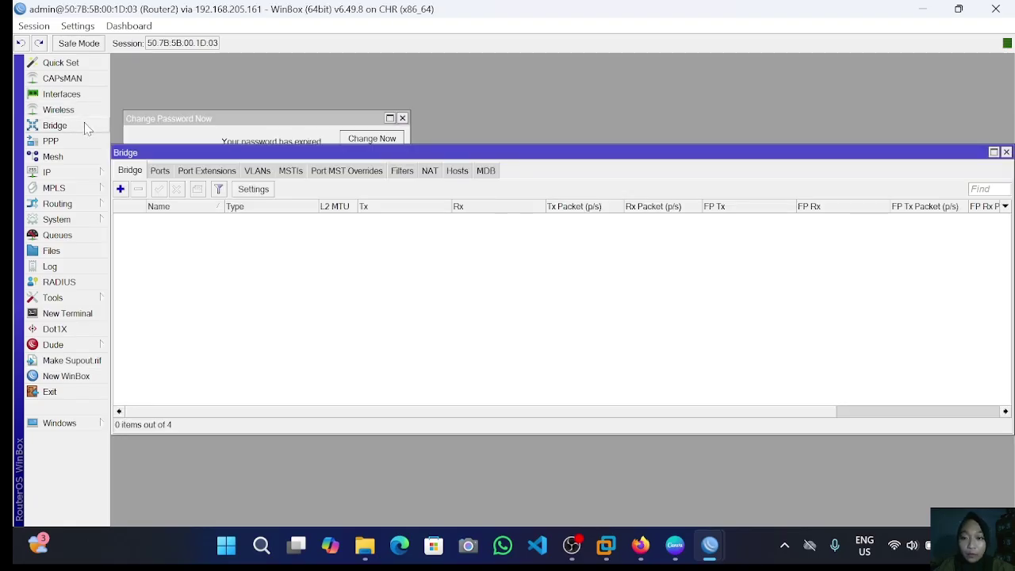
left_click(120, 190)
left_click(517, 182)
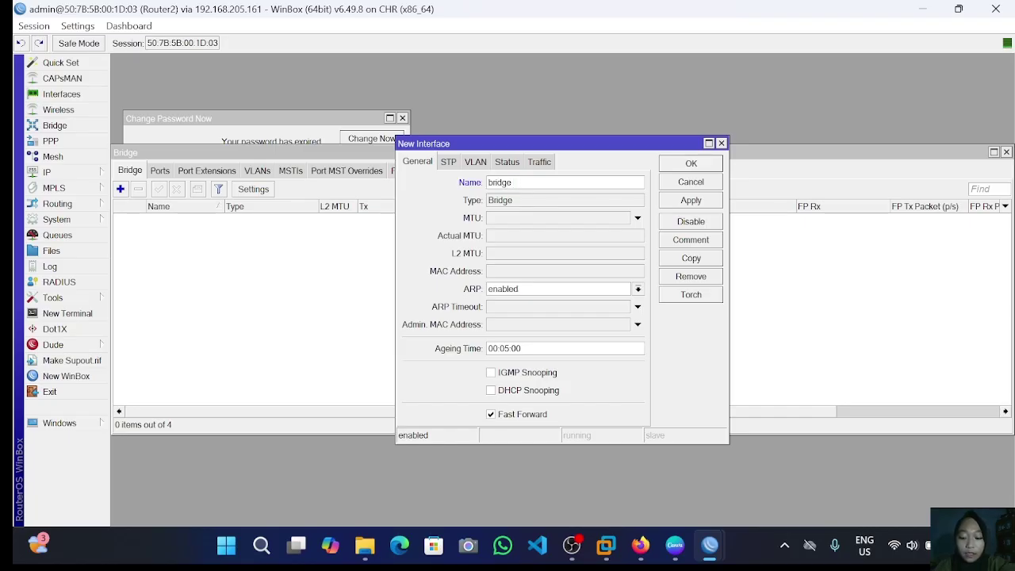
type("azza")
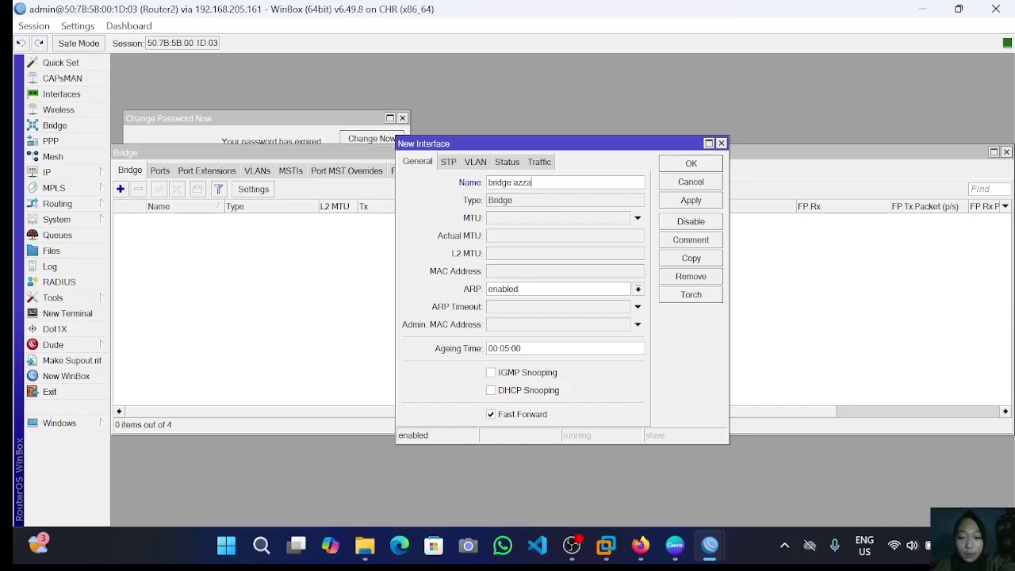
left_click(691, 201)
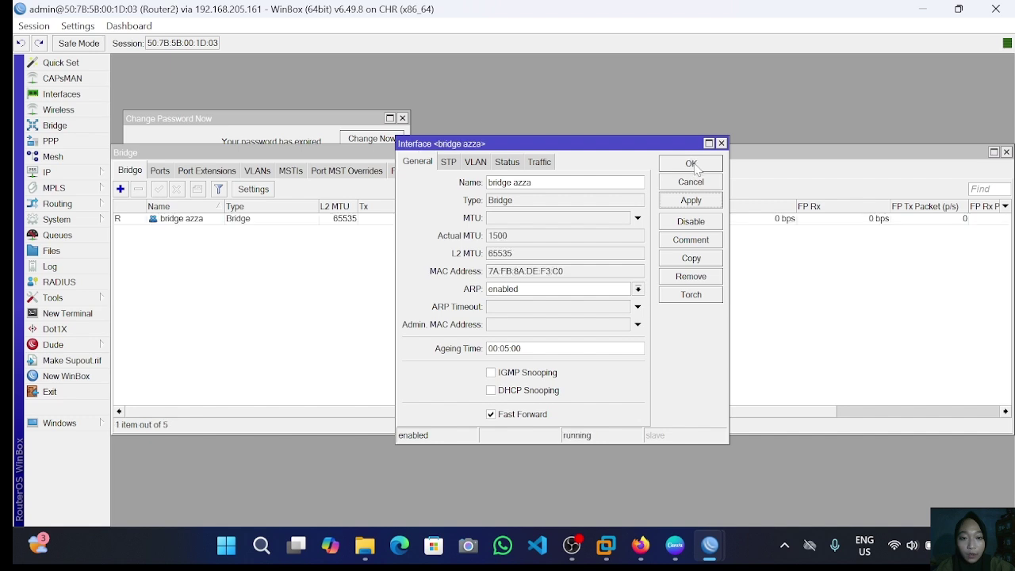
left_click(691, 164)
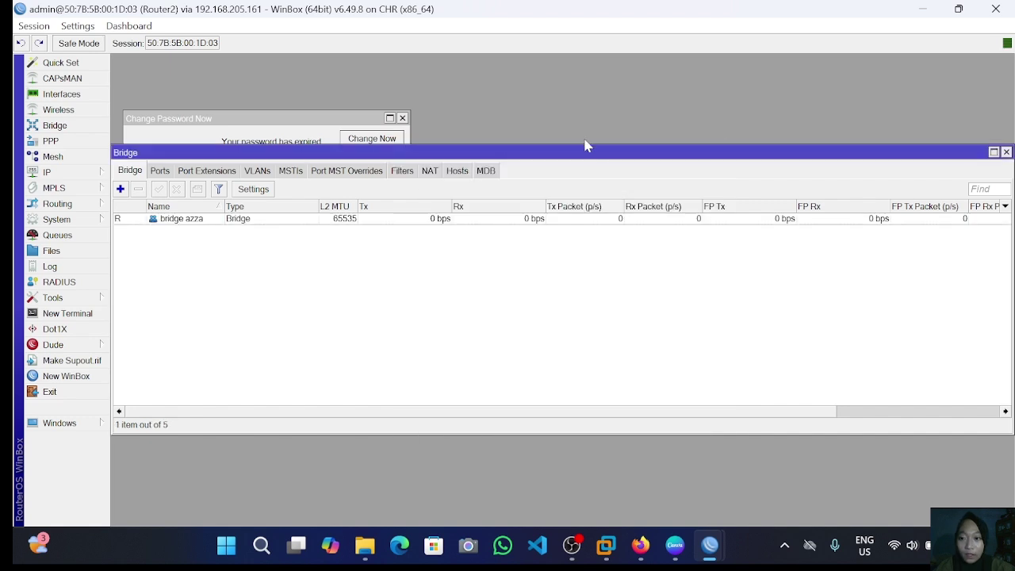
Add interface ether1 as a port of Router 2's new bridge, keeping the default port settings.
left_click(160, 171)
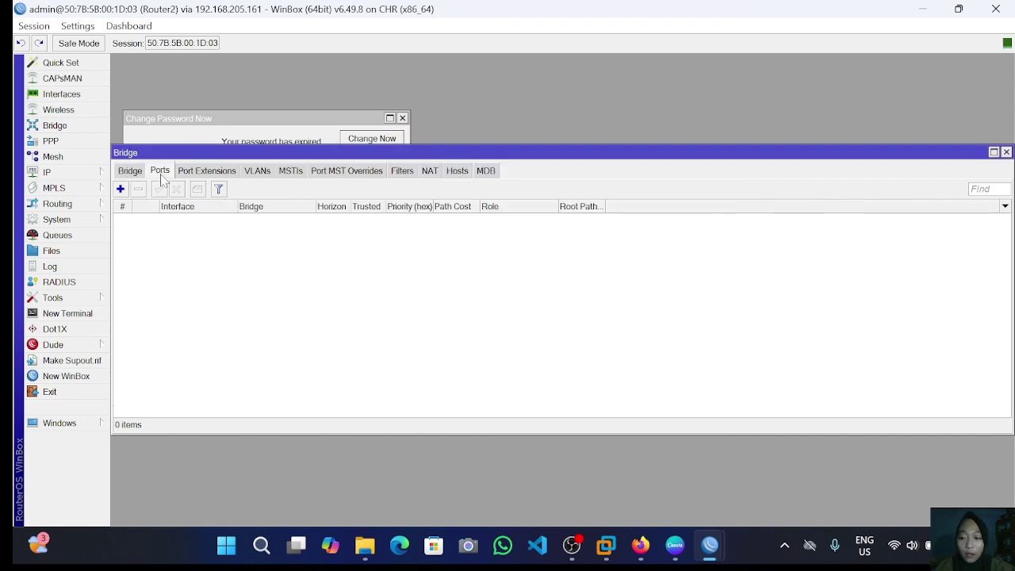
left_click(120, 189)
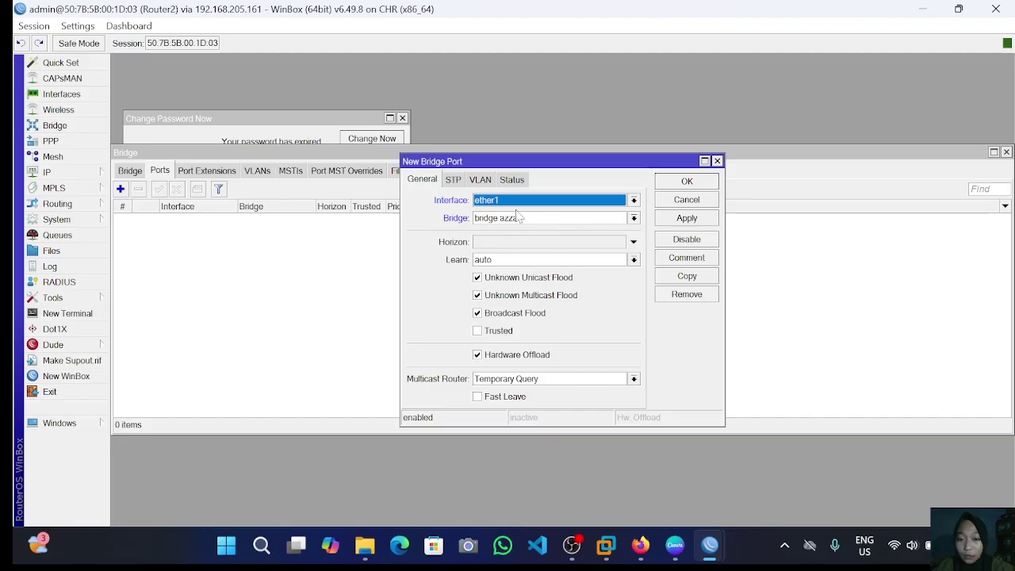
left_click(696, 220)
left_click(689, 180)
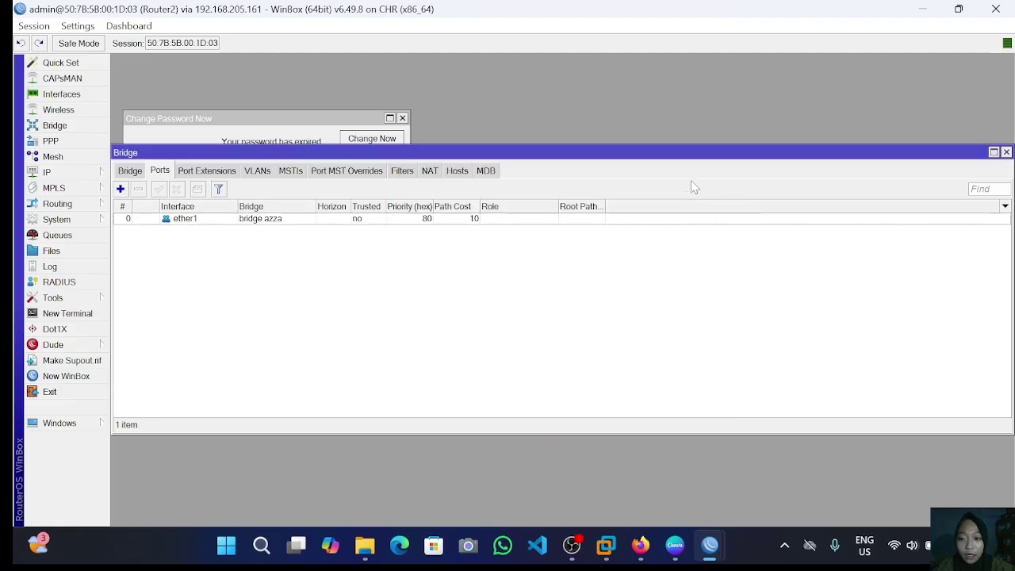
Add interface ether2 as a second port of Router 2's bridge.
left_click(120, 189)
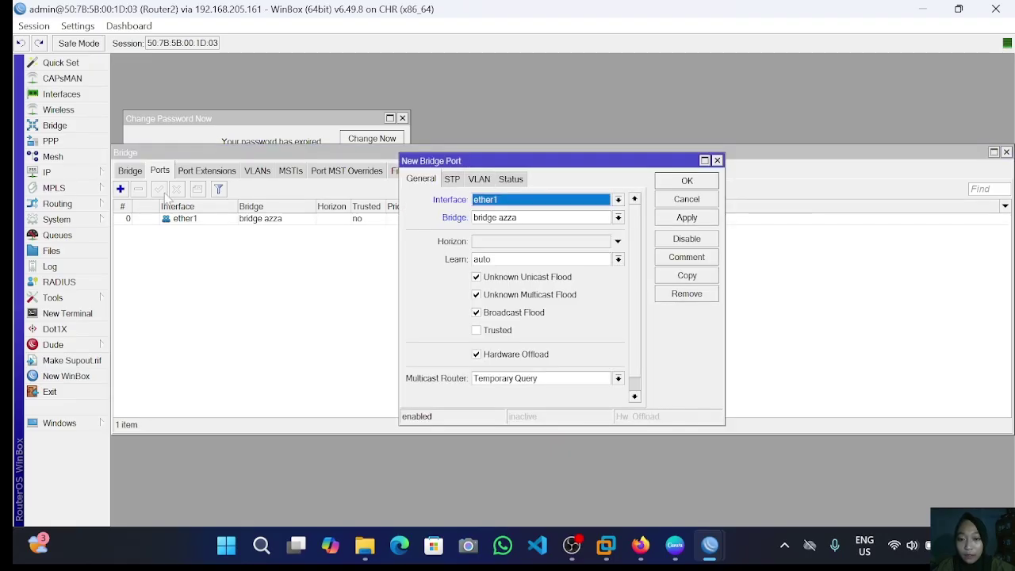
left_click(513, 201)
left_click(522, 244)
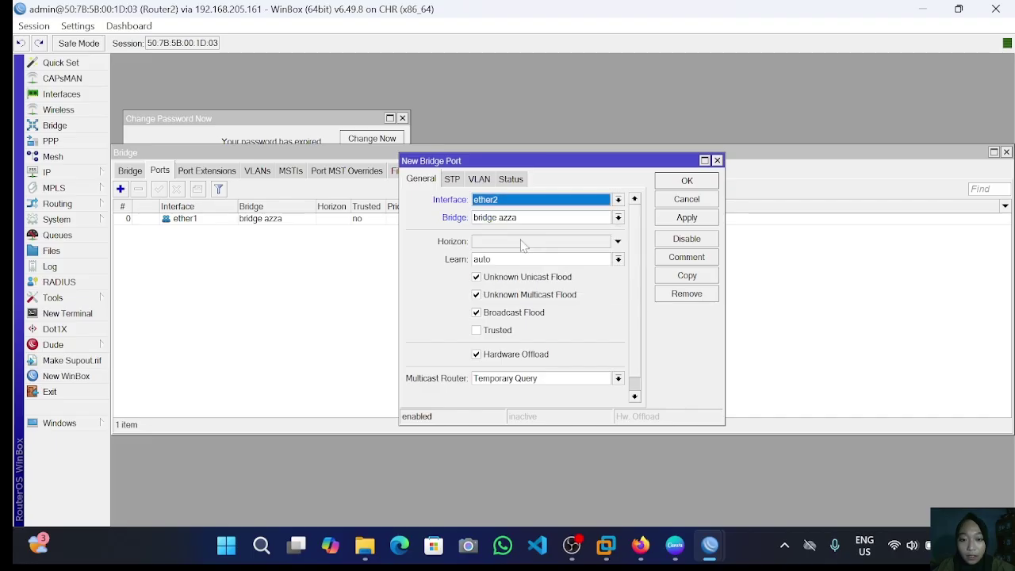
left_click(698, 219)
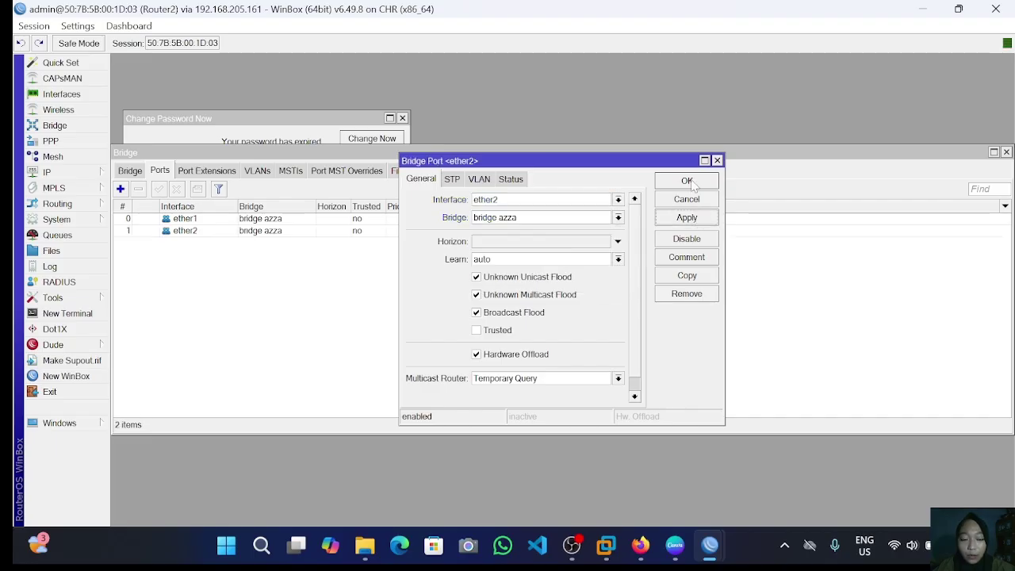
left_click(692, 182)
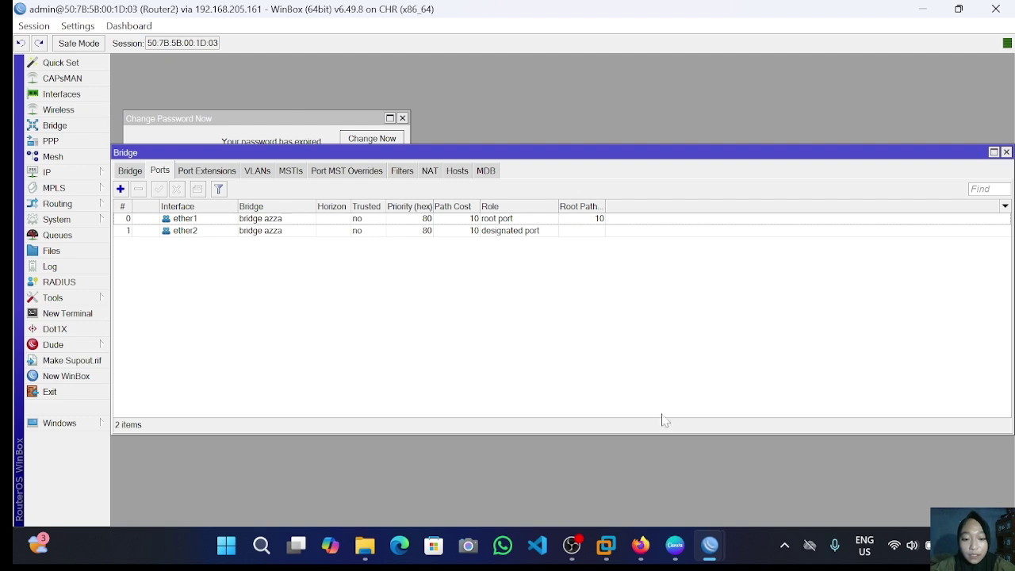
Switch to VPC 3's terminal in PNETLab and request an address with the command "ip dhcp".
left_click(640, 544)
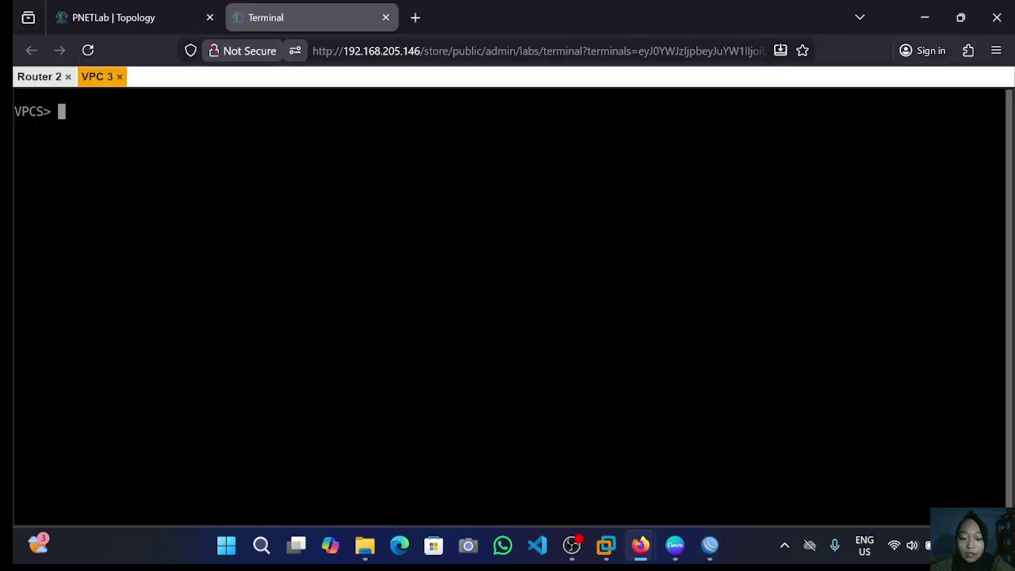
type("ip ")
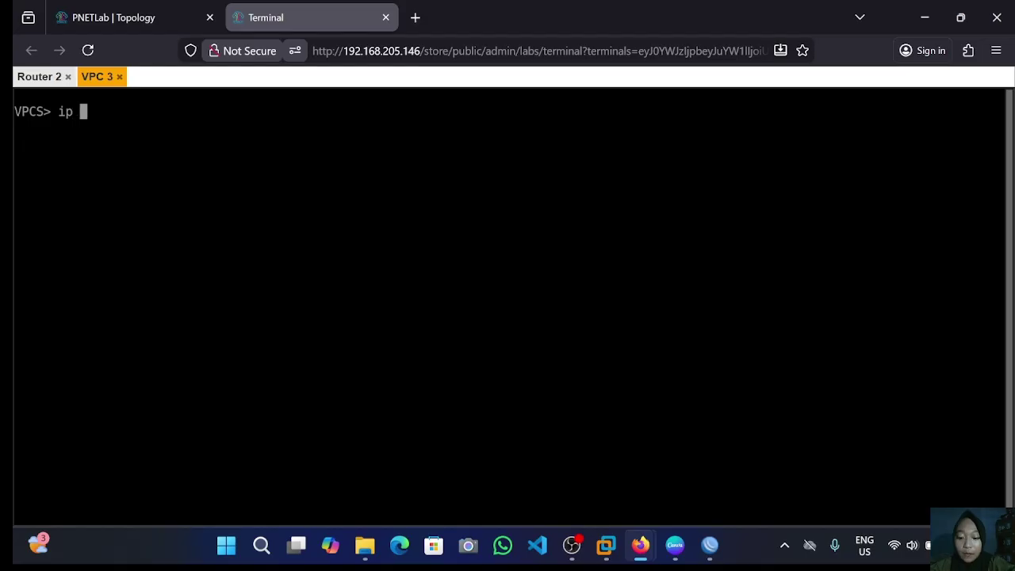
type("dhcp")
key("Return")
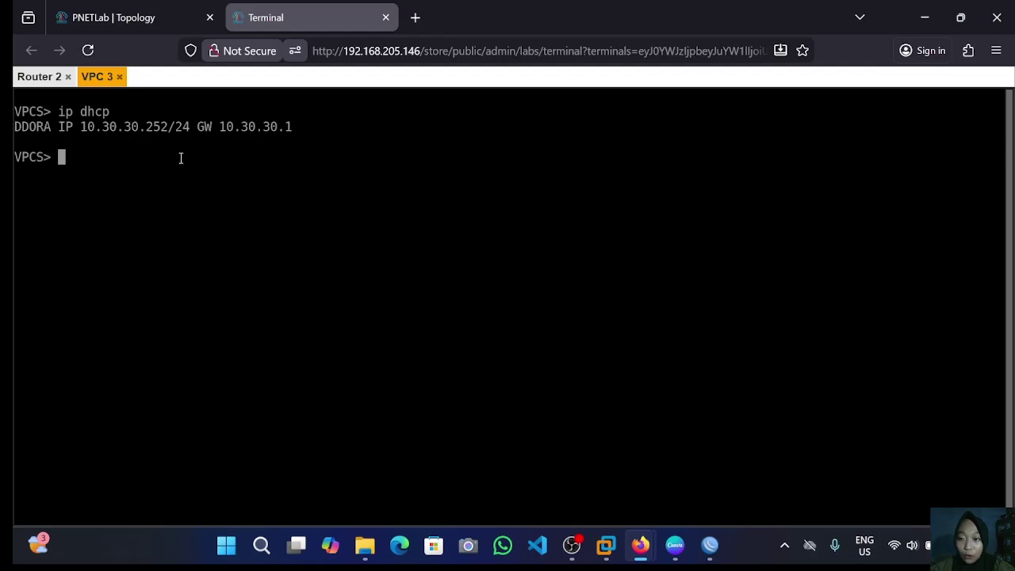
Display VPC 3's IP configuration with the command "show ip".
type("s")
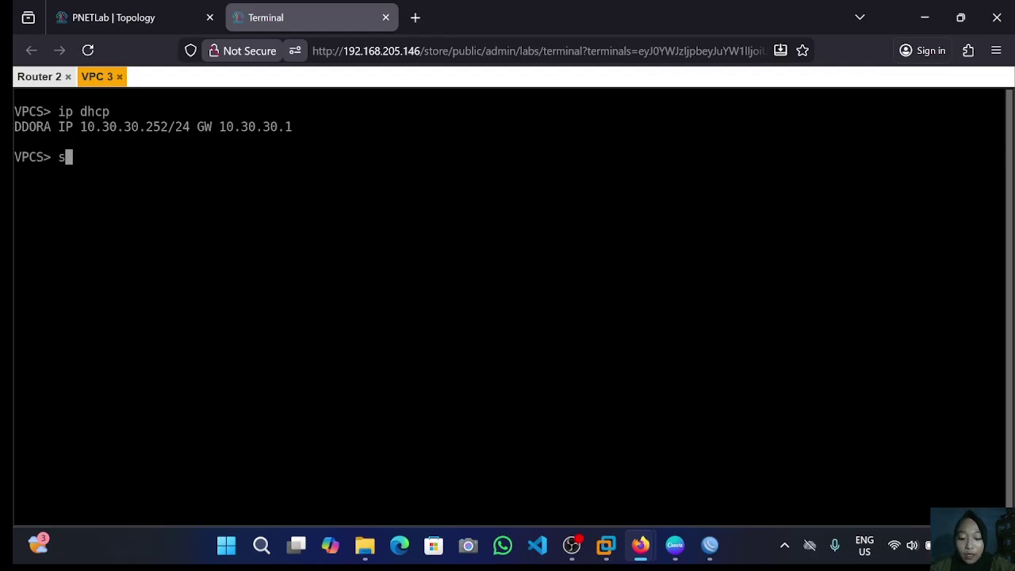
type("how ip")
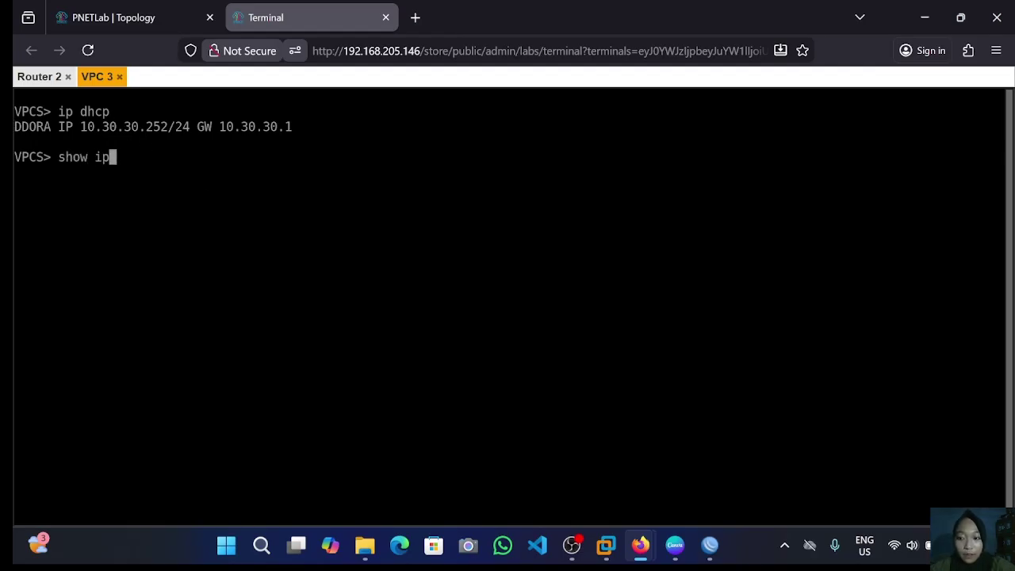
key("Return")
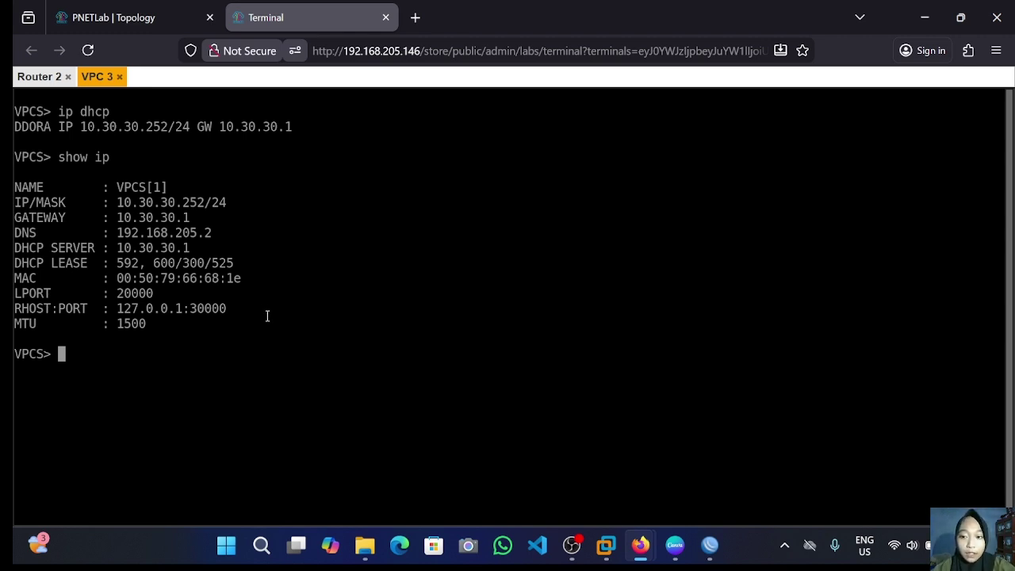
Test VPC 3's internet connectivity by pinging 8.8.8.8, and stop the ping after a few replies.
type("pin")
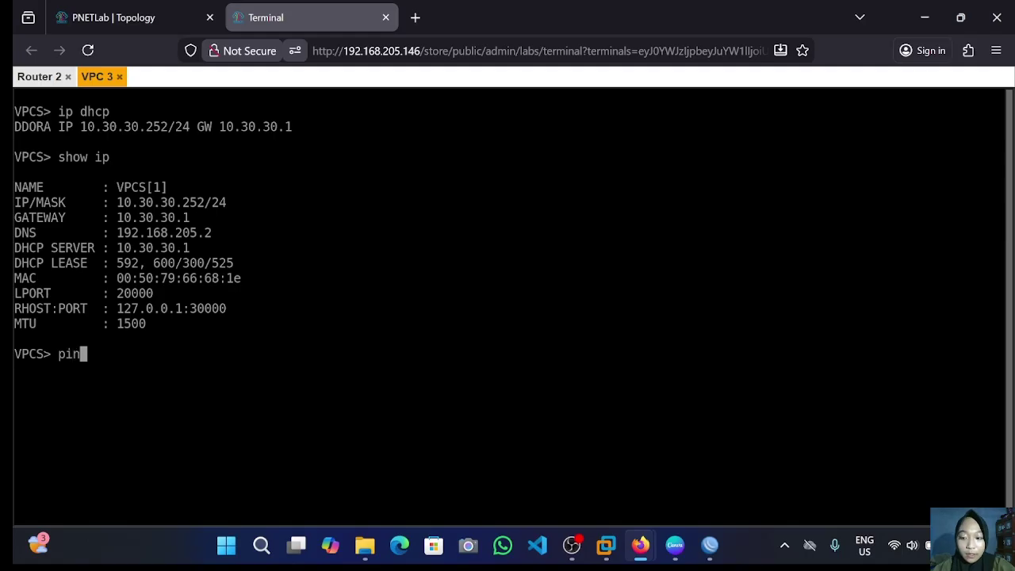
type("g 8.8.8.8")
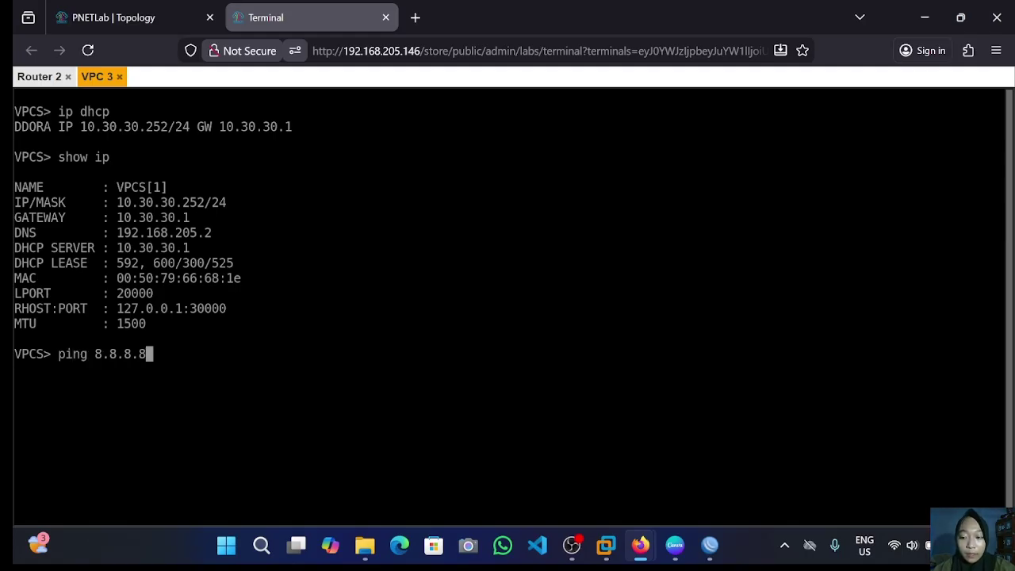
key("Return")
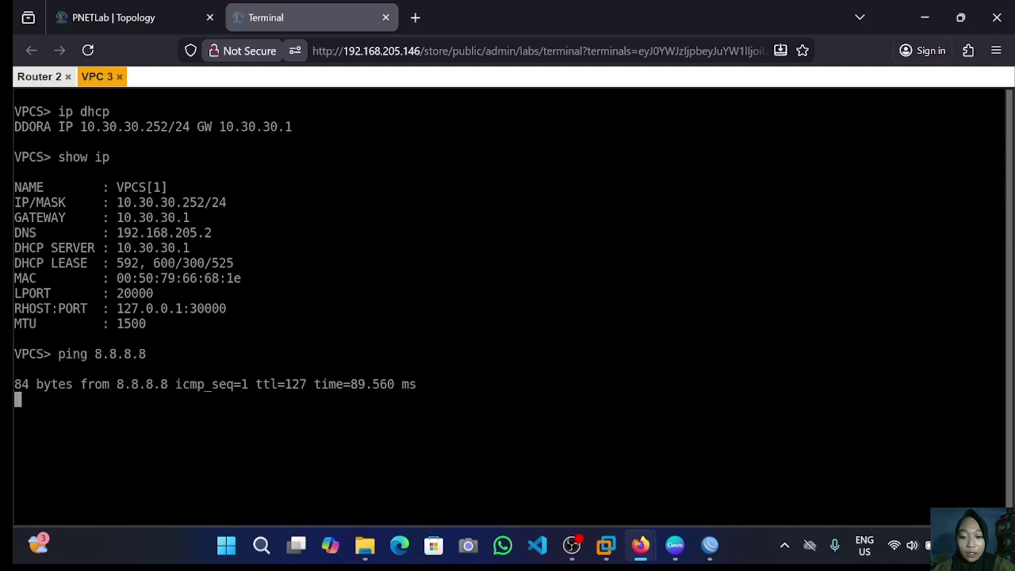
key("ctrl+c")
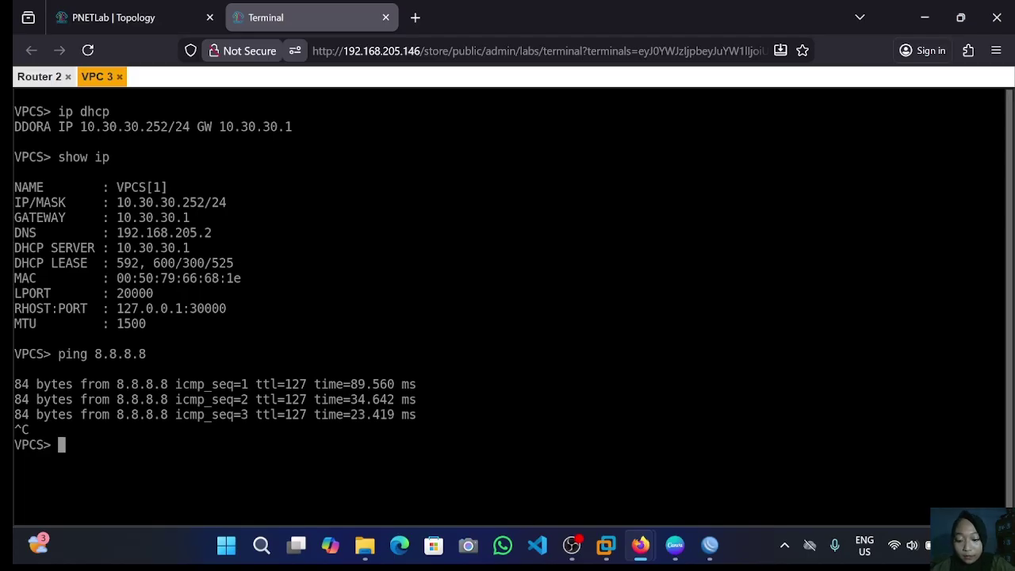
Set VPC 3's DNS server with "ip dns 8.8.8.8" and test name resolution by briefly pinging google.com.
type("ip dns 8.8.8.8")
key("Return")
type("ping google.com")
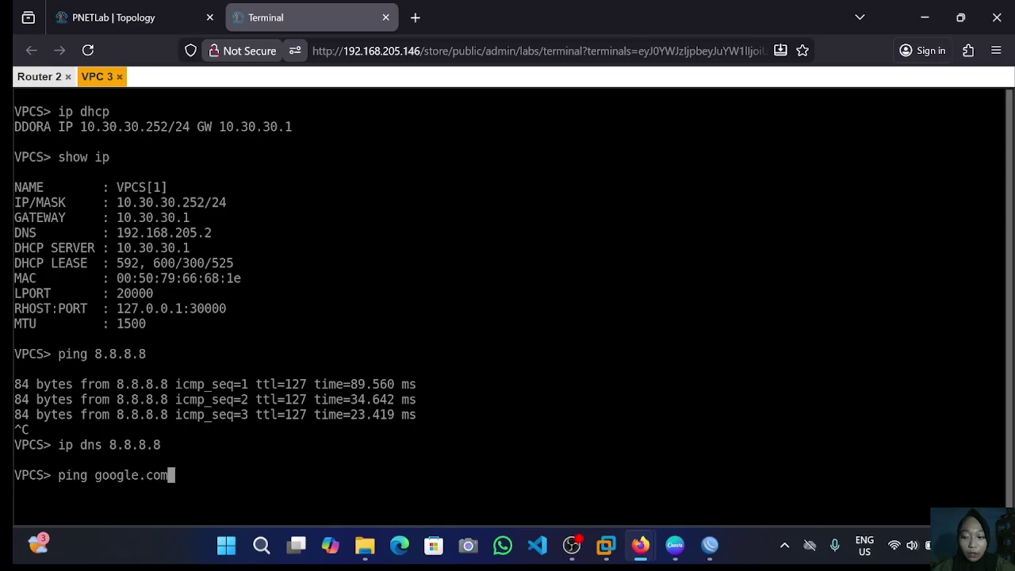
key("Return")
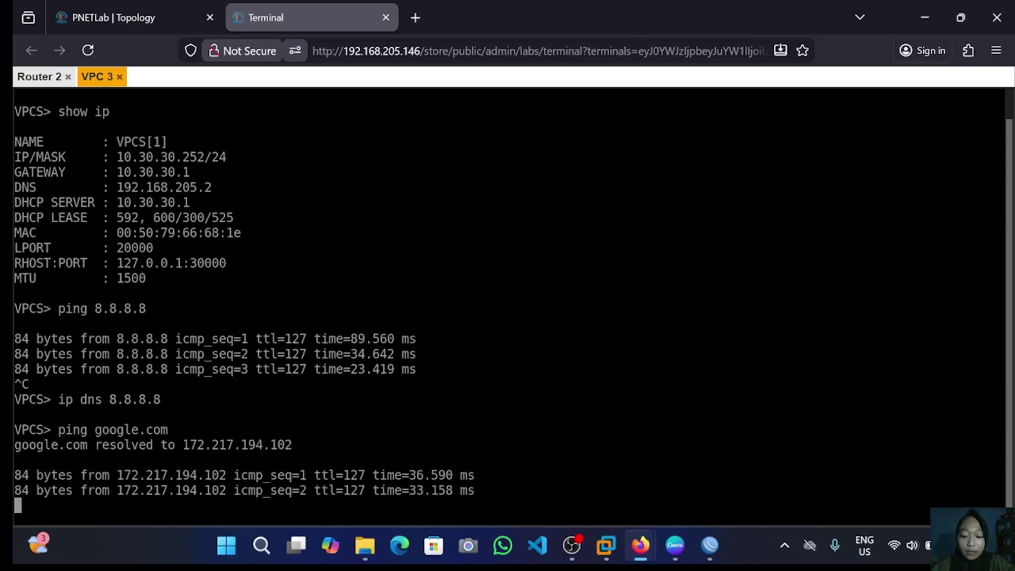
key("ctrl+c")
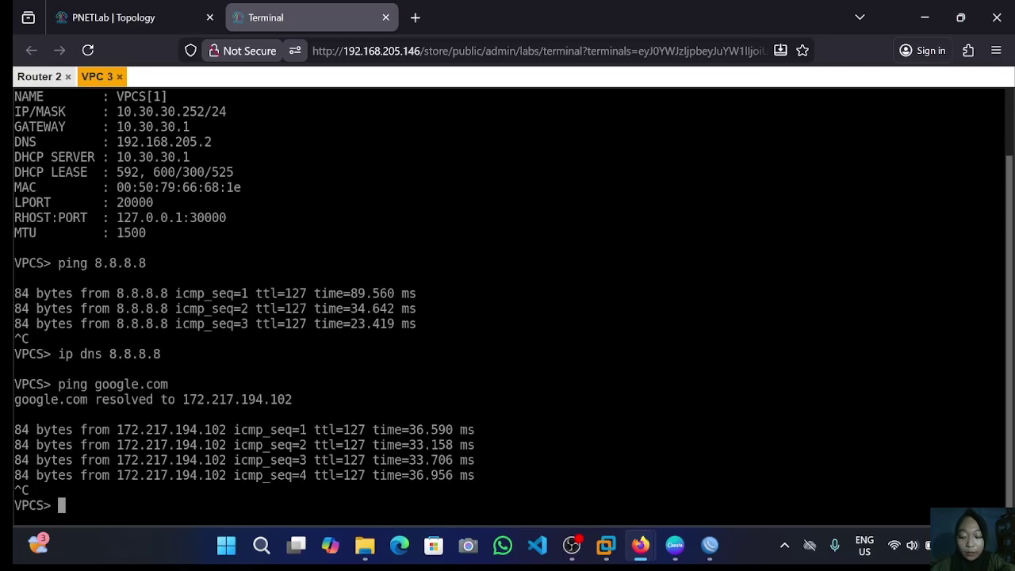